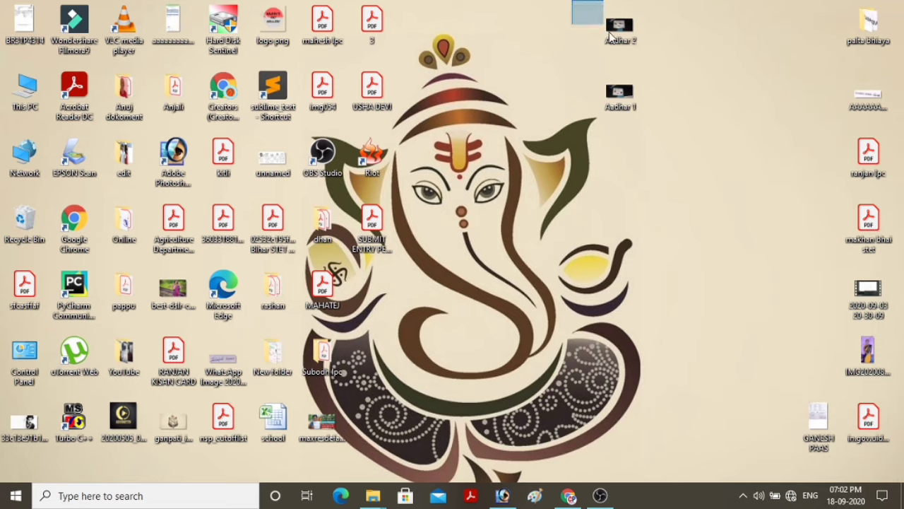
Open the Aadhar 1 and Aadhar 2 photos by dragging them from the desktop into Photoshop.
drag(609, 32, 653, 122)
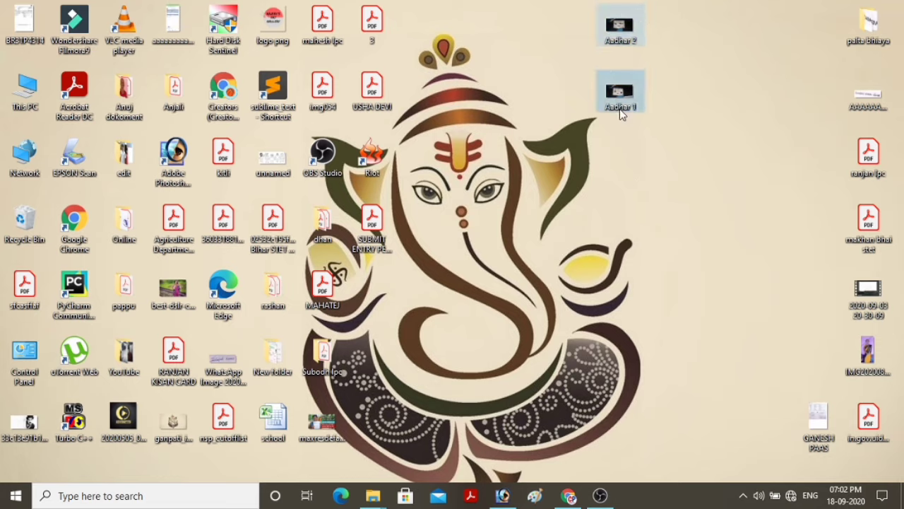
click(664, 84)
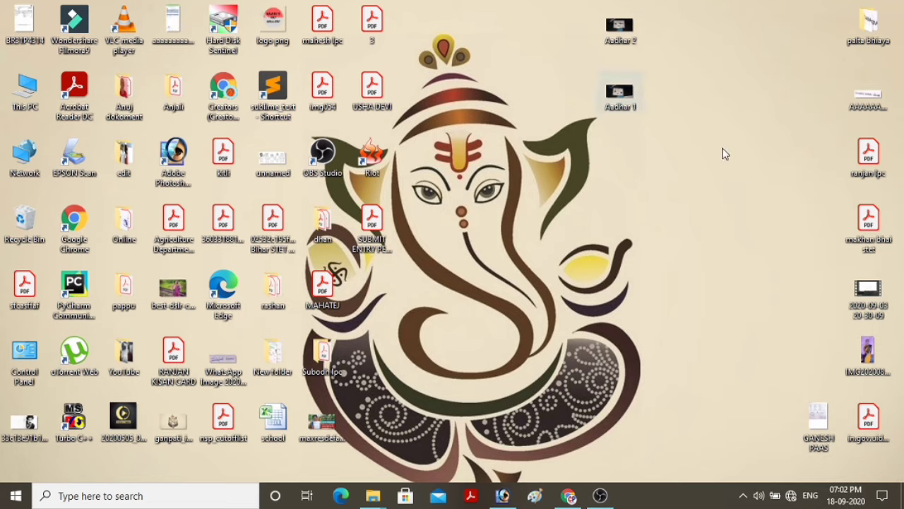
click(503, 495)
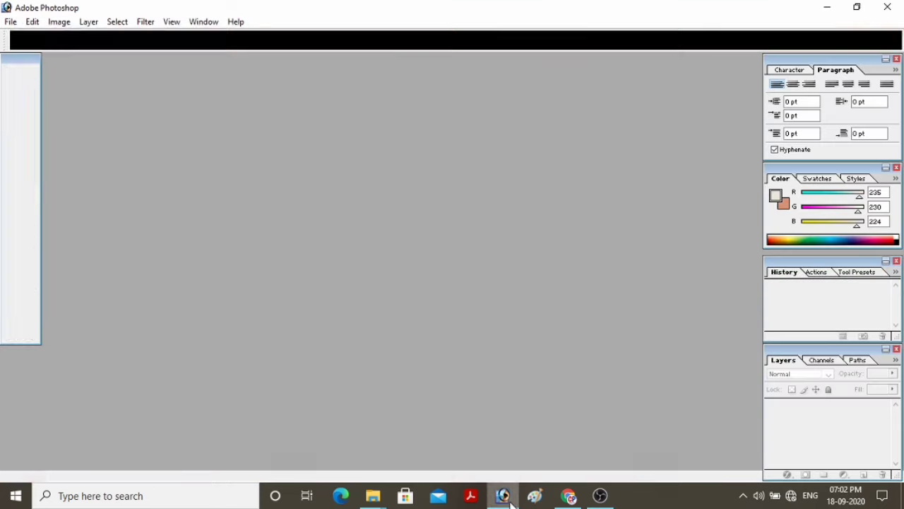
click(826, 8)
mouse_move(677, 154)
mouse_down()
mouse_move(592, 27)
mouse_move(634, 37)
mouse_move(503, 495)
mouse_move(387, 349)
mouse_up()
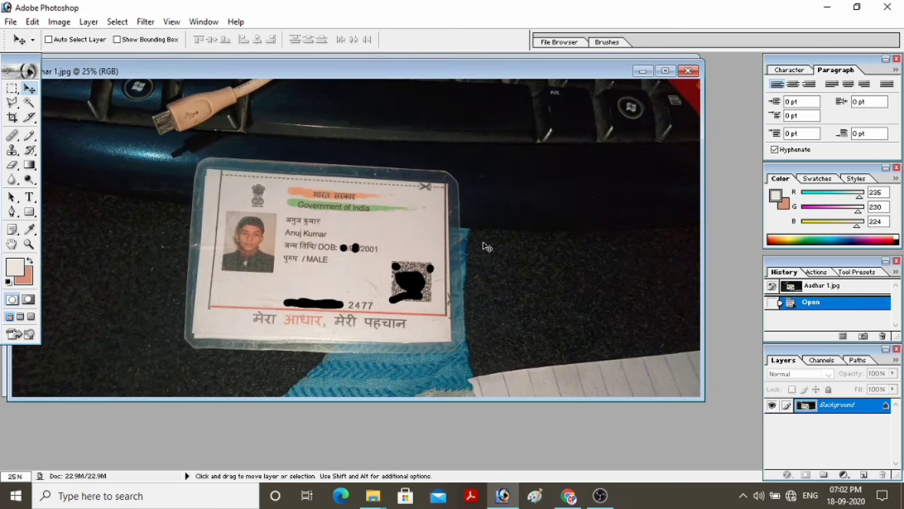
Arrange the two Aadhar photo windows so both are visible side by side.
drag(608, 77, 473, 133)
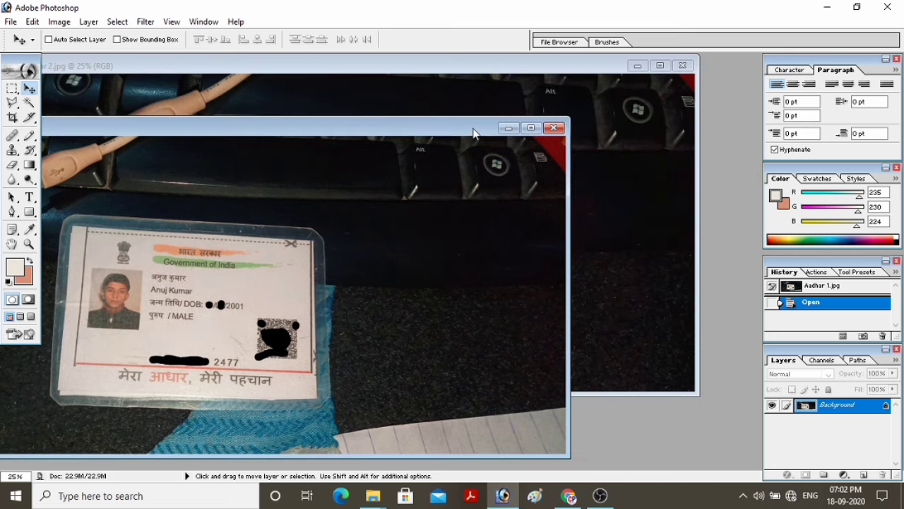
click(515, 68)
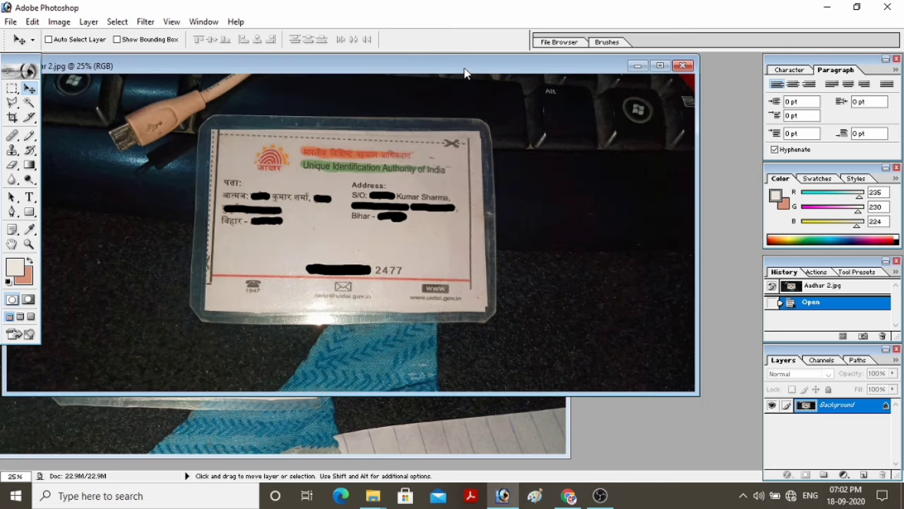
drag(464, 75, 401, 102)
drag(342, 118, 344, 108)
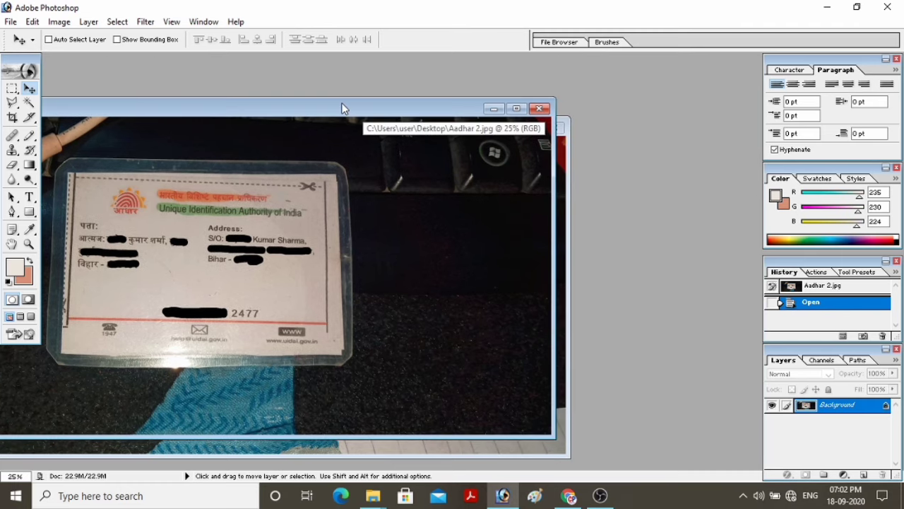
key(ctrl+n)
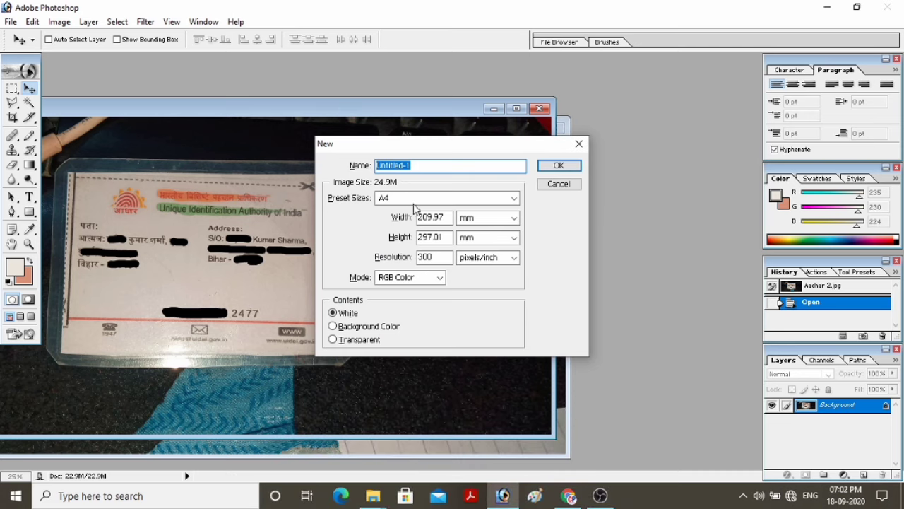
Create a blank white A4 document (210 × 297 mm, 300 pixels/inch).
click(417, 198)
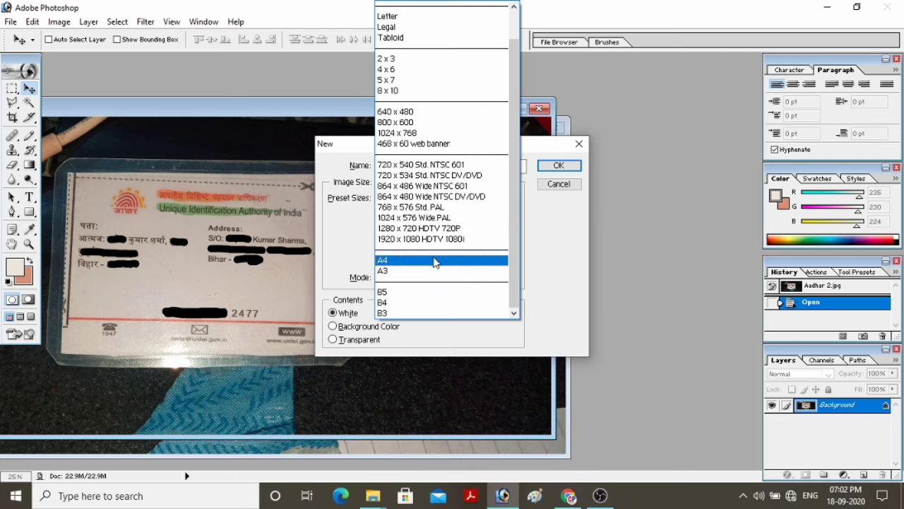
click(434, 261)
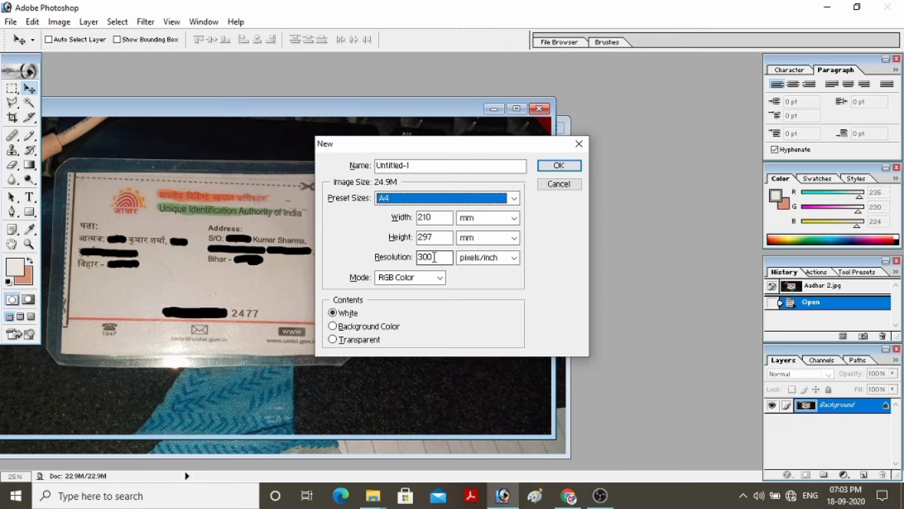
click(559, 167)
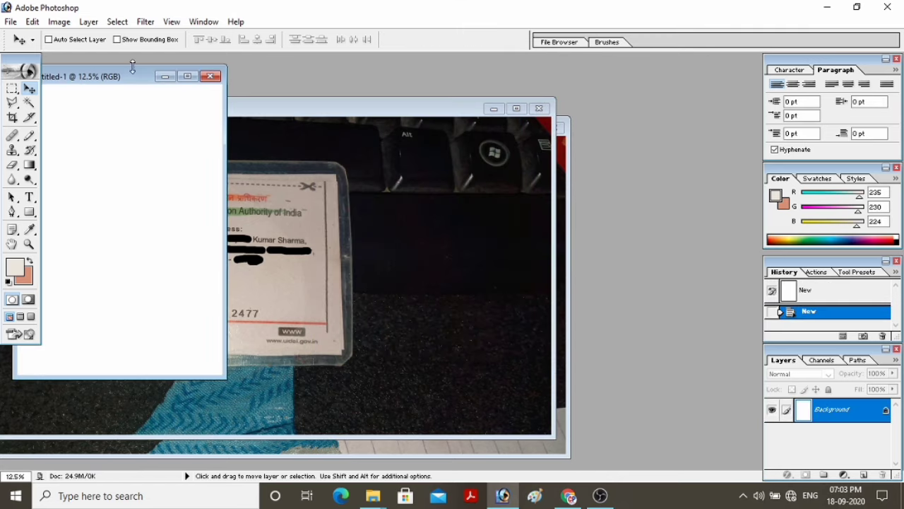
Arrange the windows with the blank page on the right and both card photos on the left.
drag(128, 82, 622, 99)
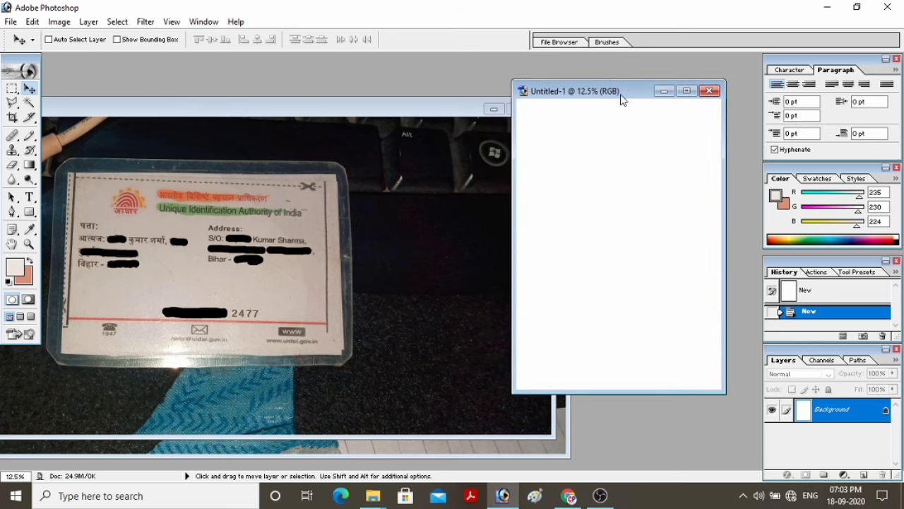
click(436, 111)
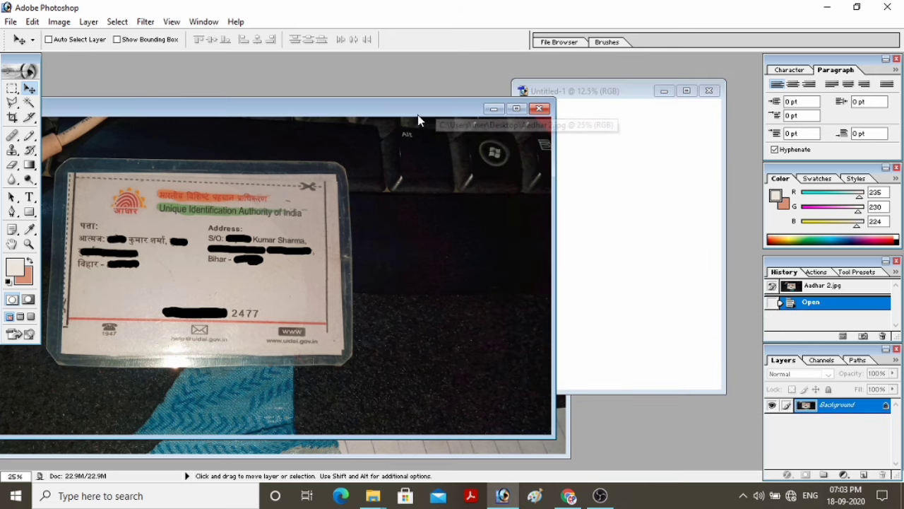
drag(417, 119, 446, 217)
drag(390, 127, 445, 113)
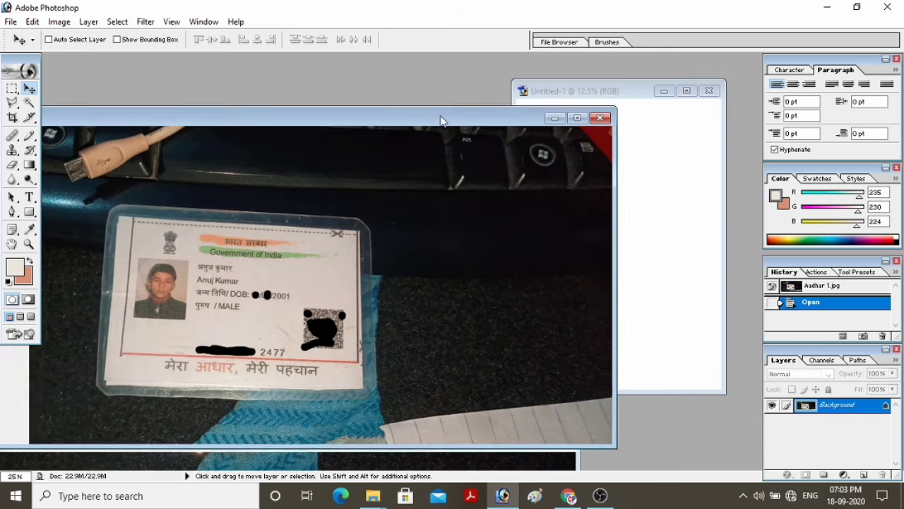
drag(321, 121, 281, 106)
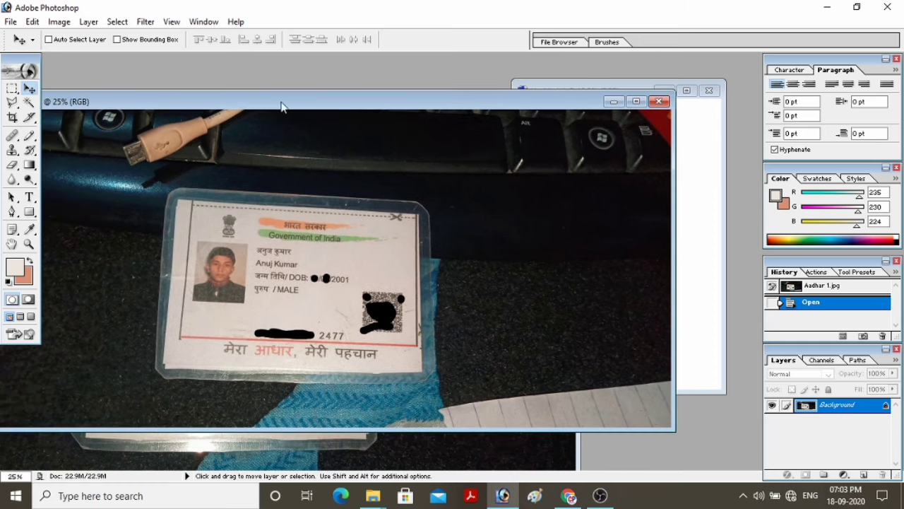
Trace the front card's four corners with the Pen tool.
click(12, 212)
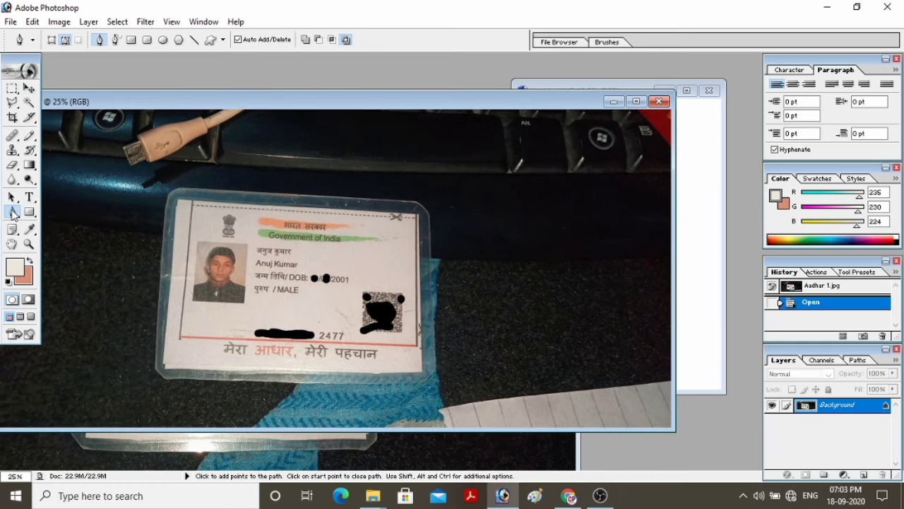
click(178, 202)
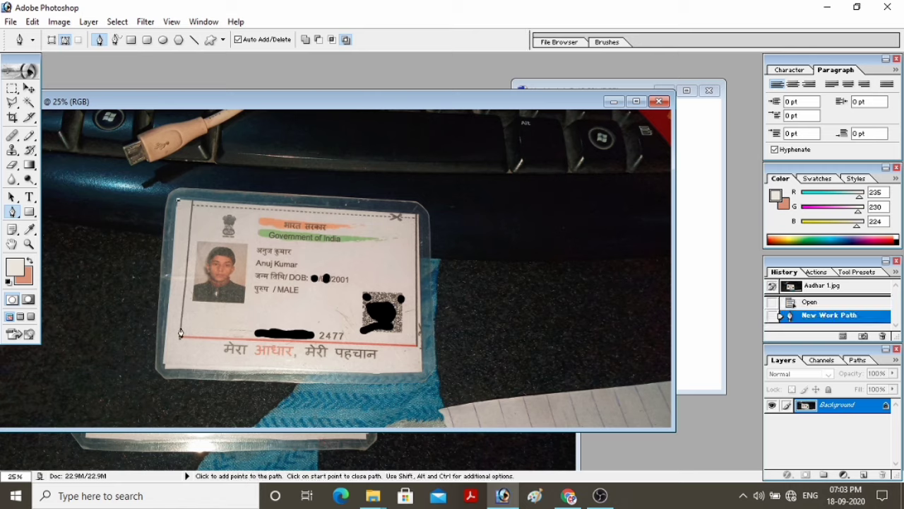
click(162, 368)
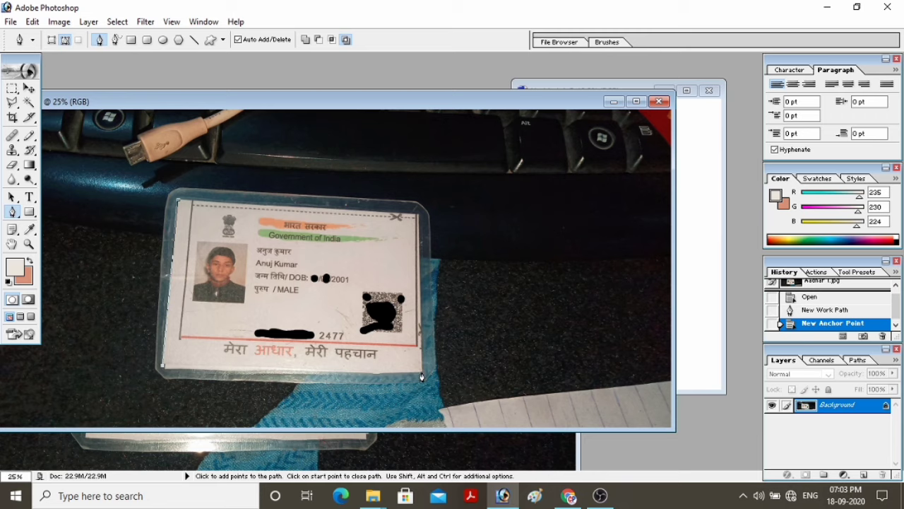
click(423, 370)
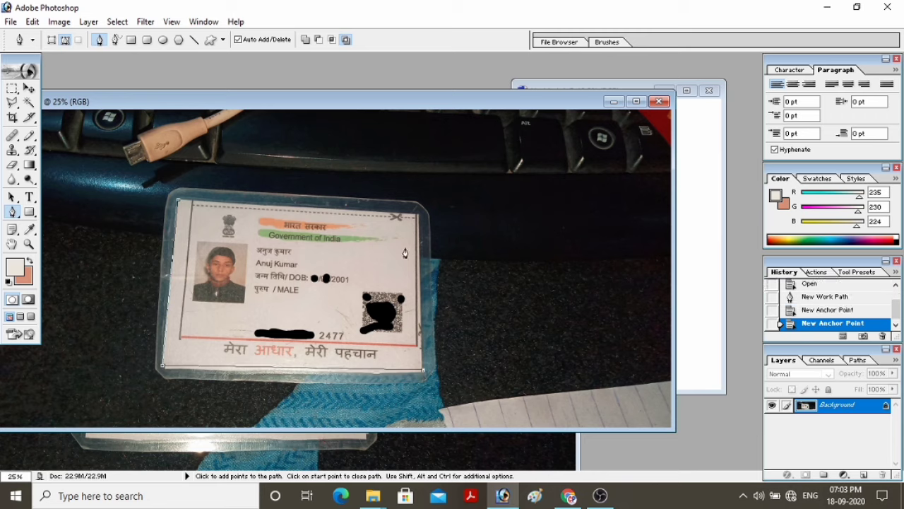
click(418, 216)
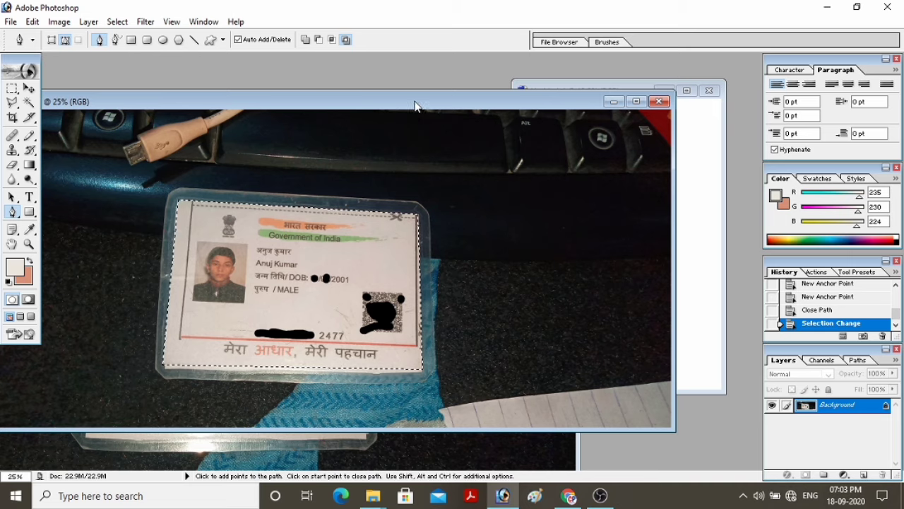
Drag the selected front card onto the A4 page as Layer 1.
drag(415, 105, 281, 101)
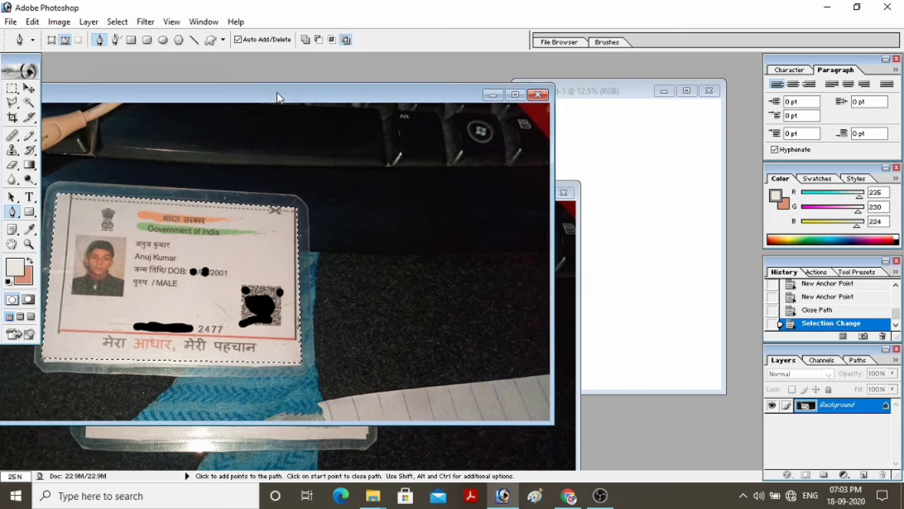
click(29, 89)
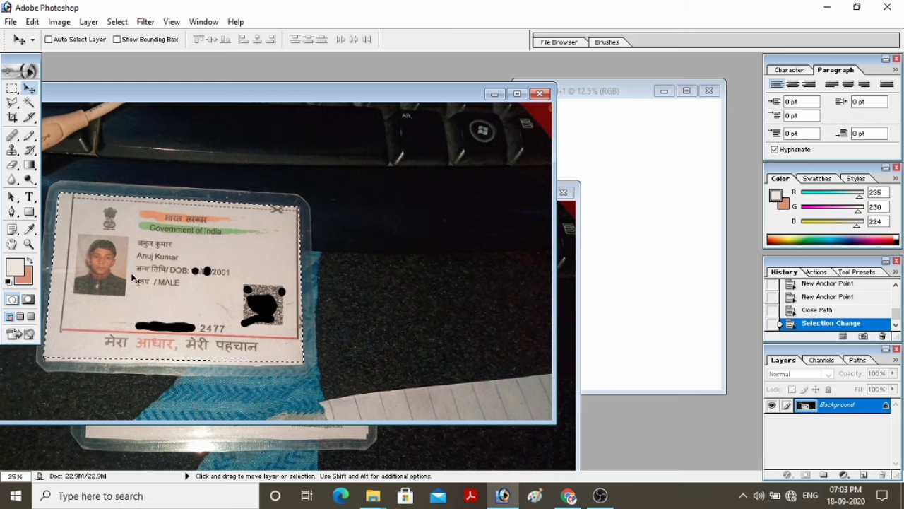
mouse_move(134, 281)
mouse_down()
mouse_move(594, 319)
mouse_move(615, 306)
mouse_move(610, 199)
mouse_up()
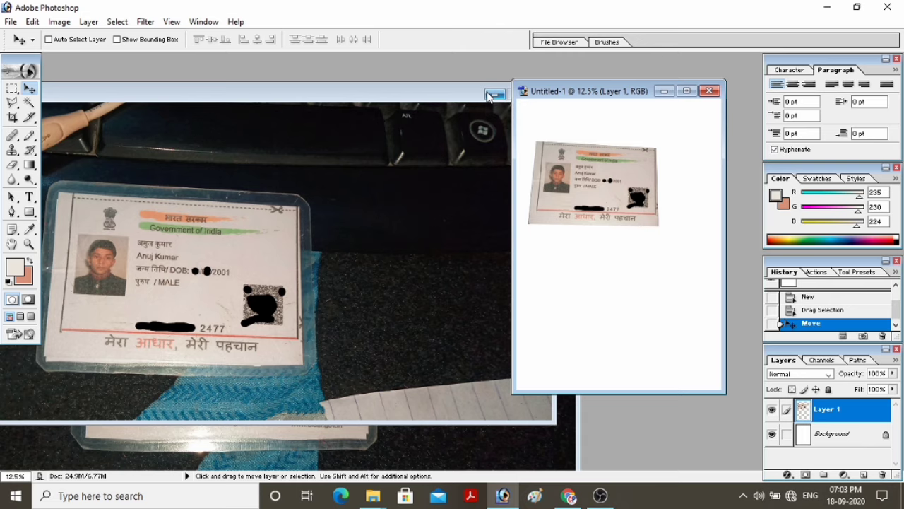
Trace a closed Pen path around the back card's four corners.
mouse_move(489, 95)
mouse_down()
mouse_move(318, 185)
mouse_move(387, 155)
mouse_up()
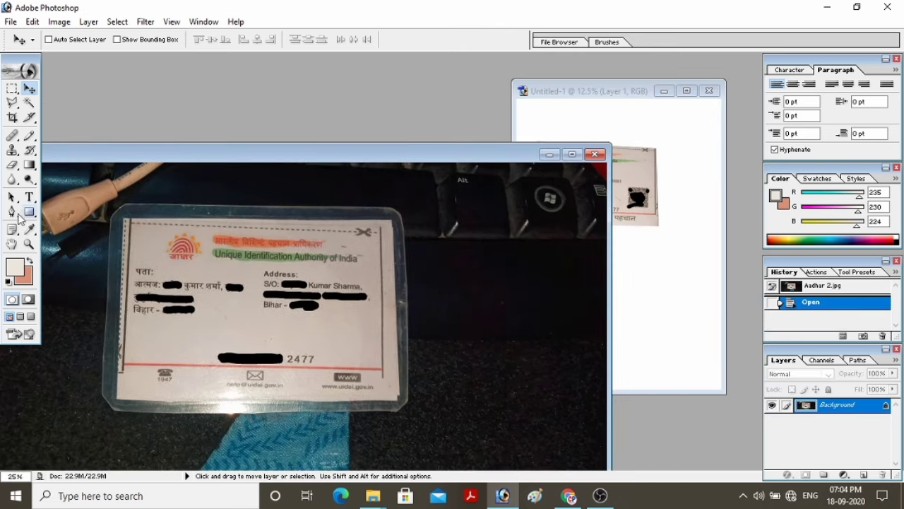
click(13, 212)
click(123, 222)
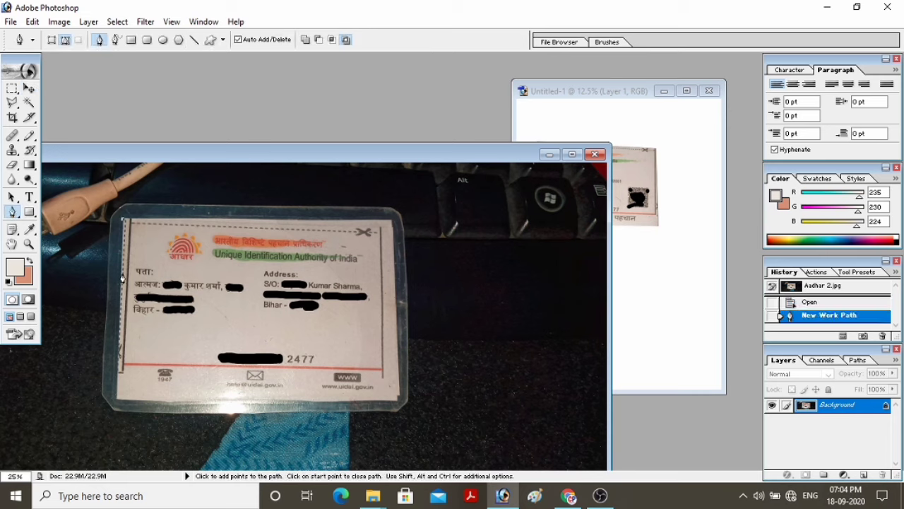
click(117, 401)
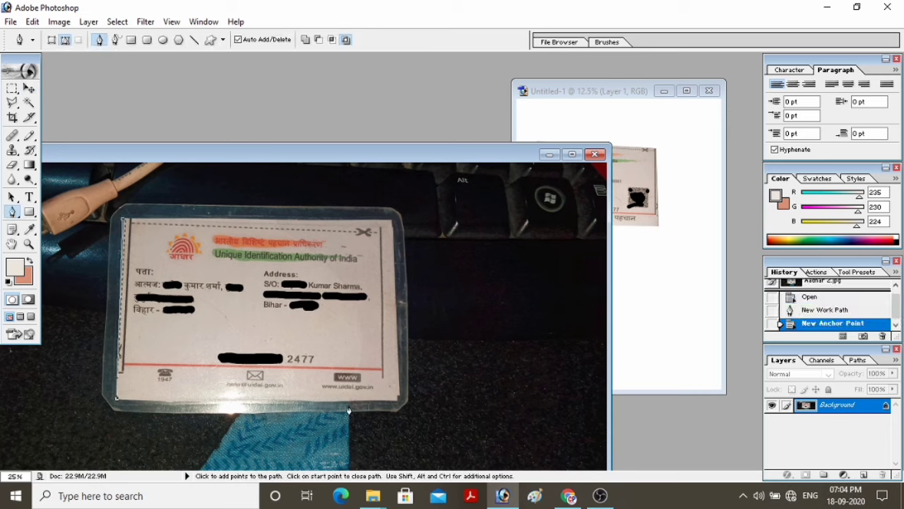
click(397, 401)
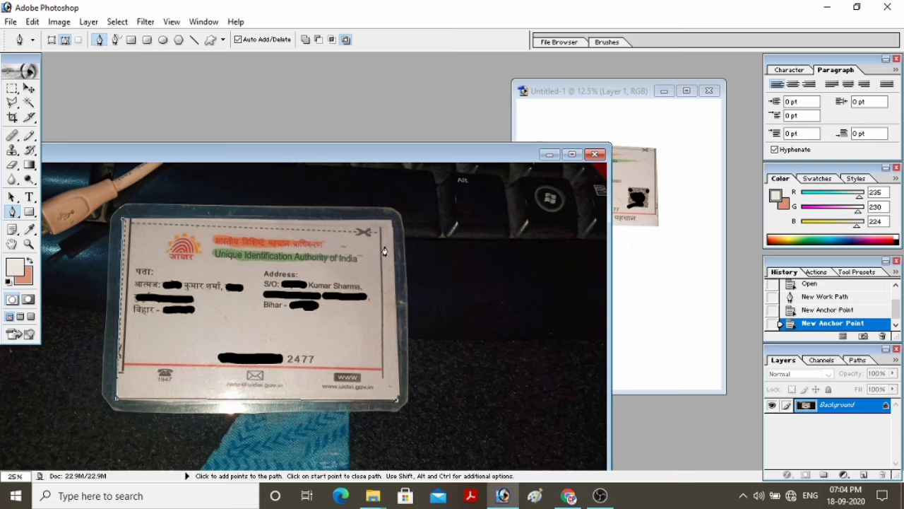
click(392, 228)
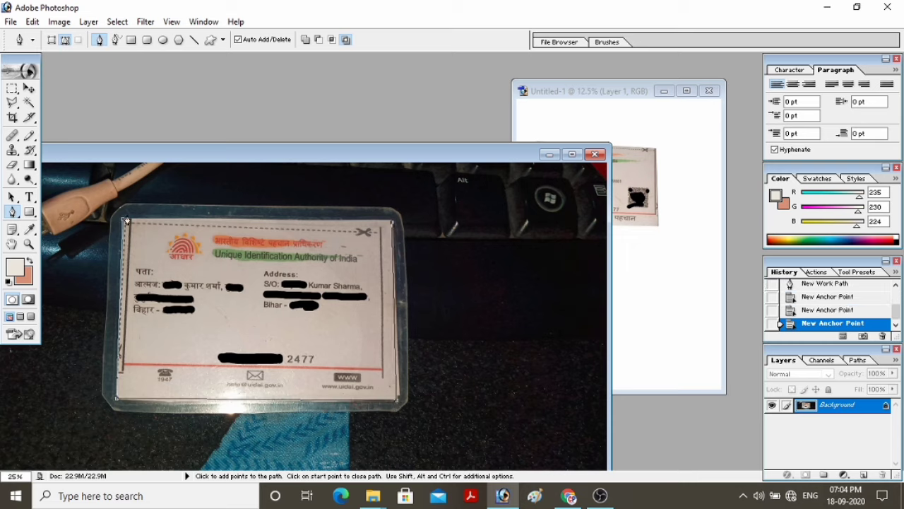
click(122, 223)
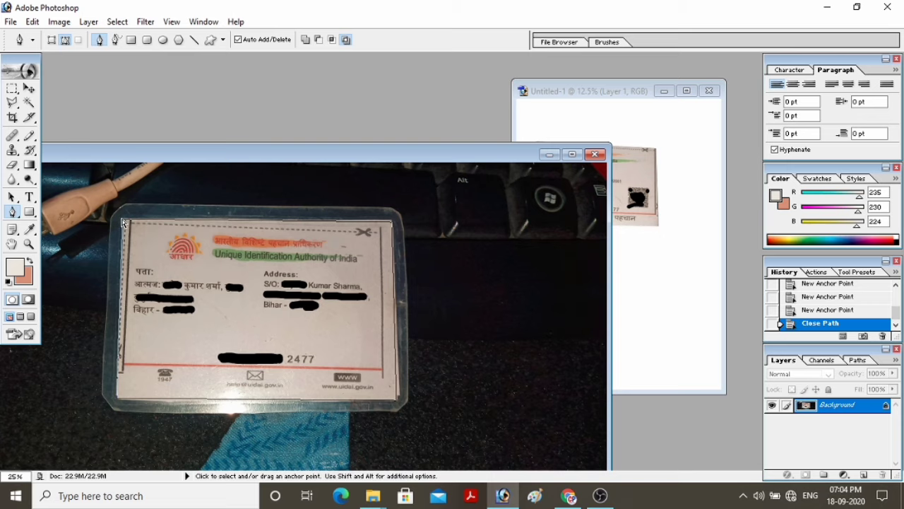
Load the path as a selection and drag the back card onto the white page as Layer 2.
key(ctrl+Return)
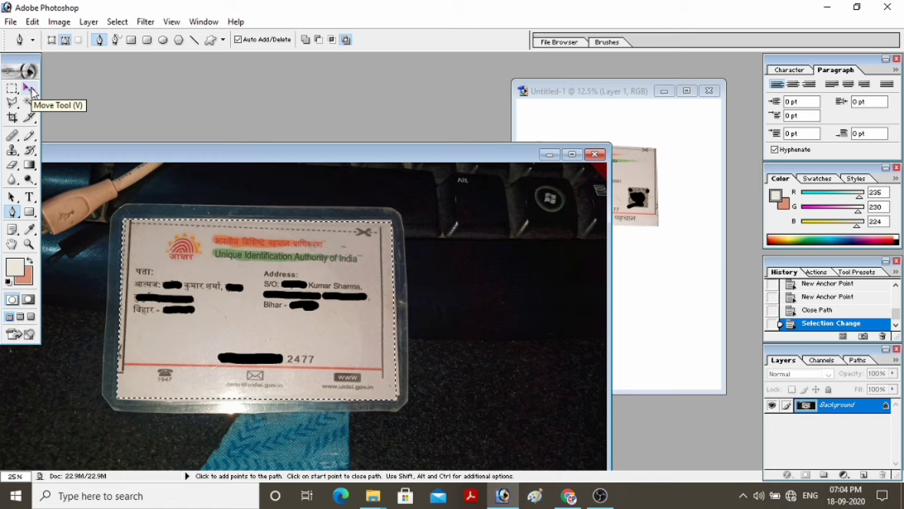
click(30, 88)
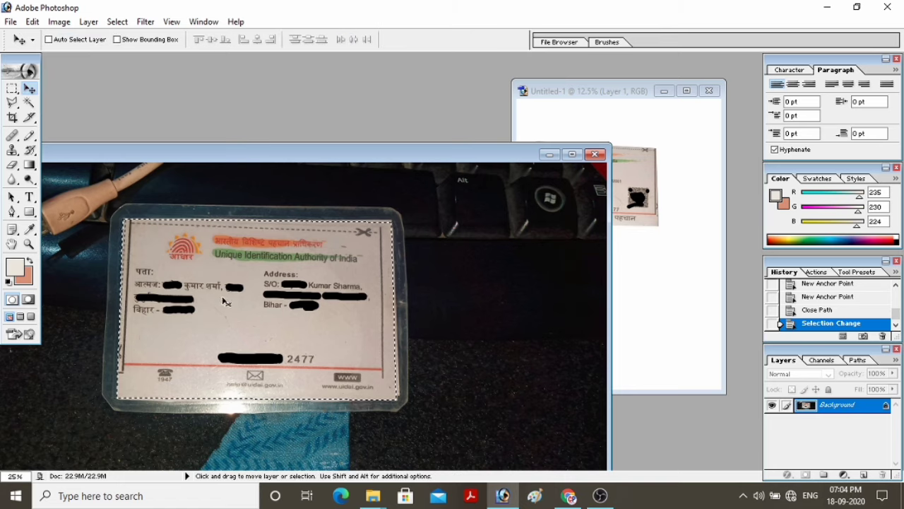
mouse_move(223, 301)
mouse_down()
mouse_move(610, 285)
mouse_move(608, 301)
mouse_up()
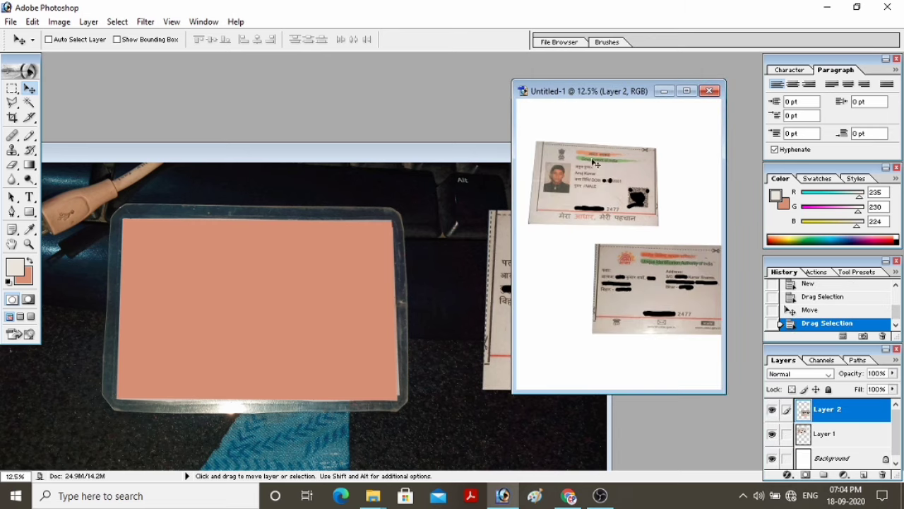
Minimize both card photos and maximize the Untitled-1 page.
click(441, 159)
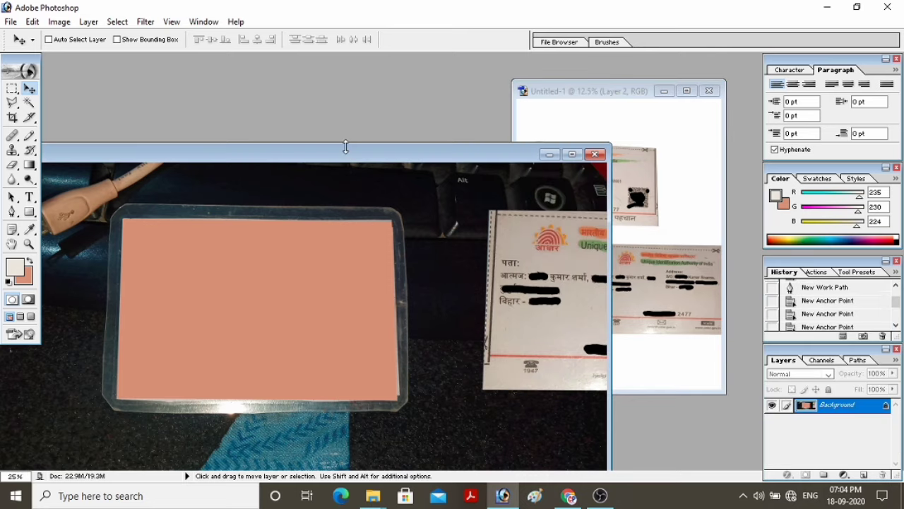
click(564, 154)
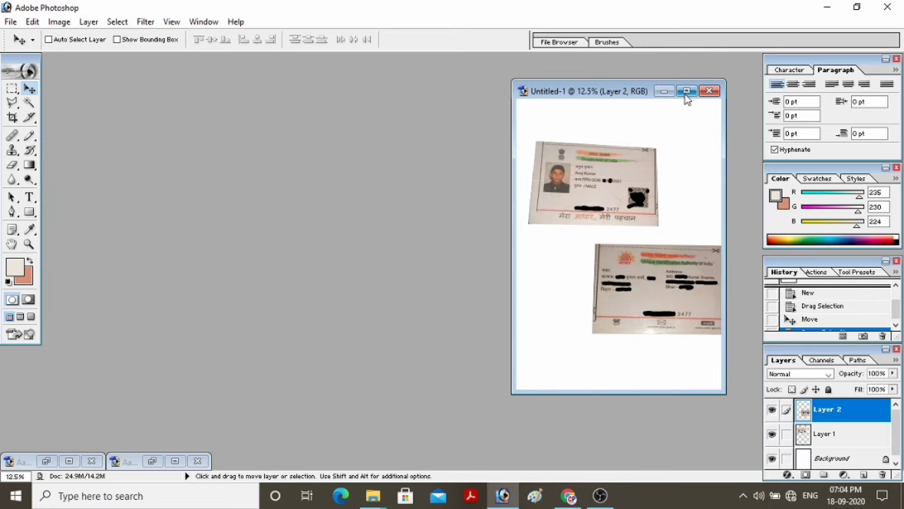
click(687, 91)
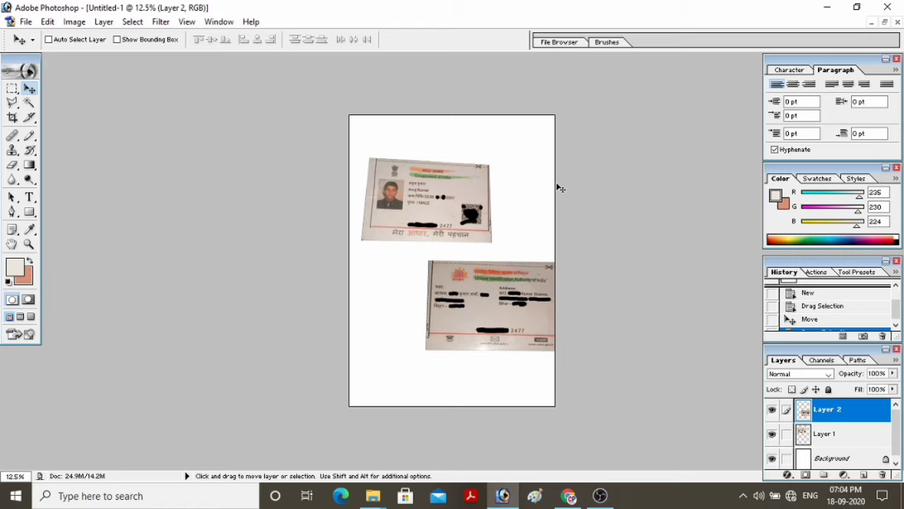
Zoom in on the page and select Layer 1, the front card.
key(ctrl+plus)
key(ctrl+plus)
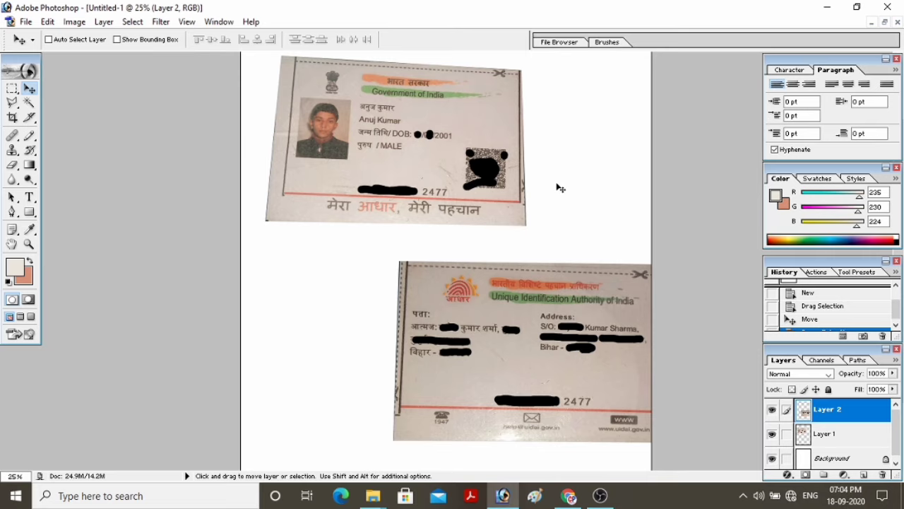
scroll(563, 190, up, 1)
scroll(346, 119, up, 1)
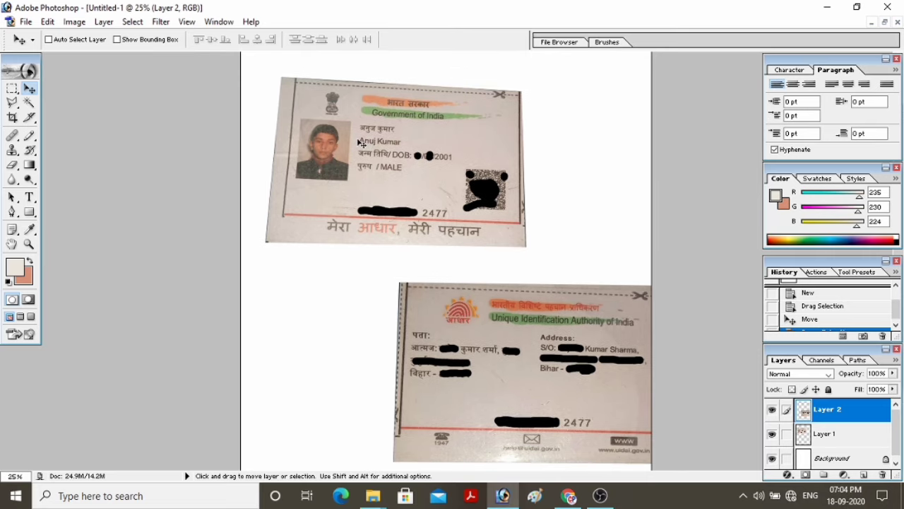
scroll(362, 143, up, 1)
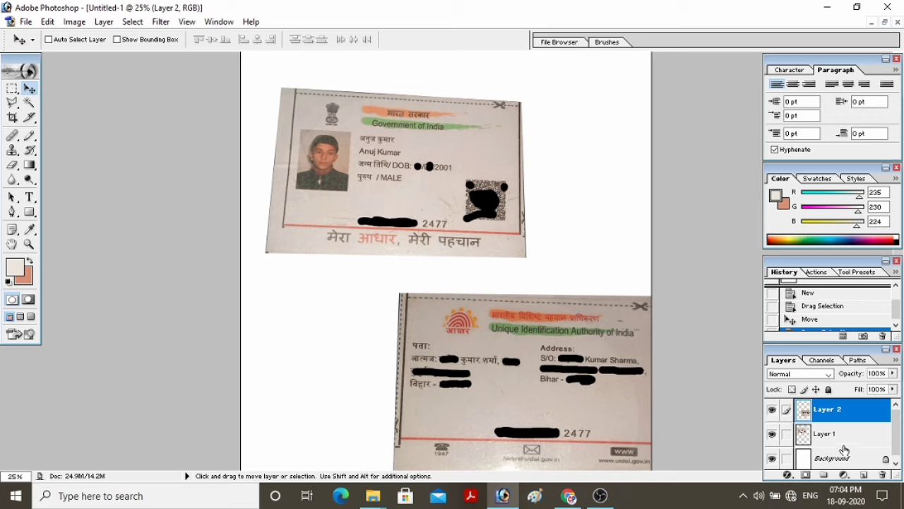
click(825, 434)
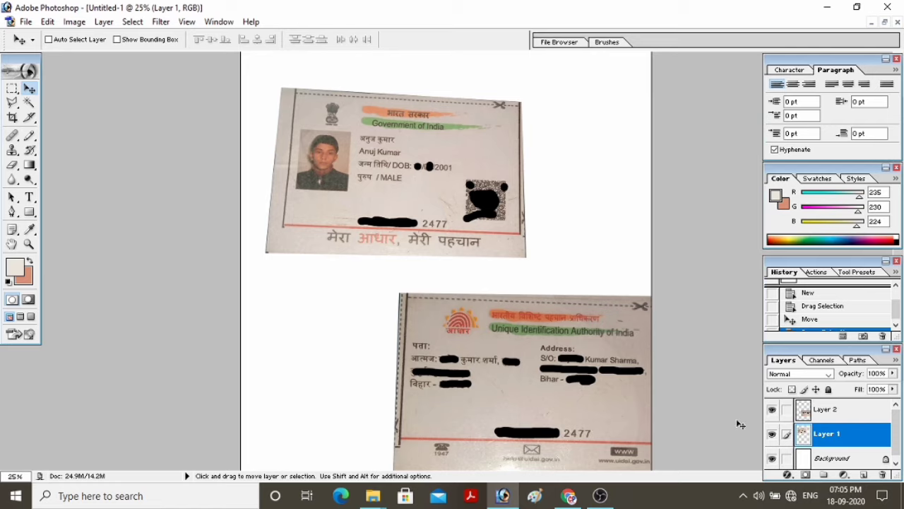
Free-transform Layer 1, pulling its top corners until the front card sits square, and commit.
key(ctrl+t)
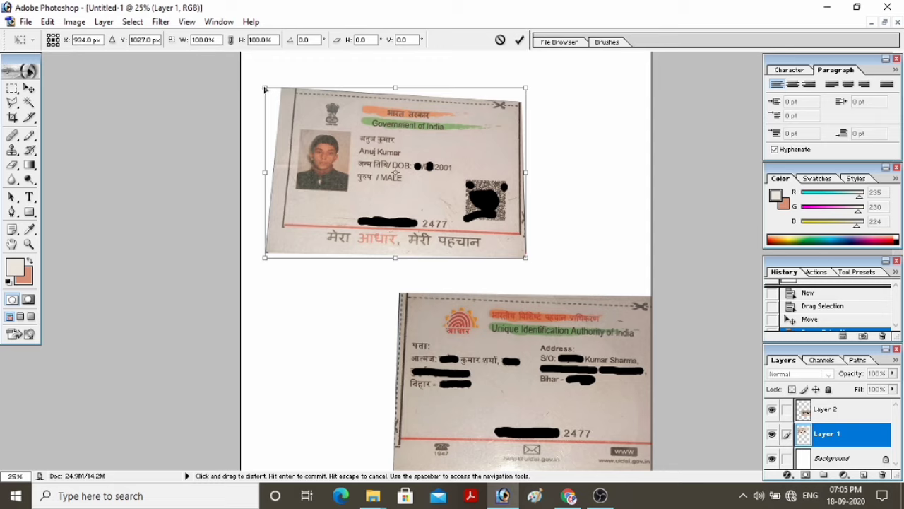
drag(263, 89, 245, 89)
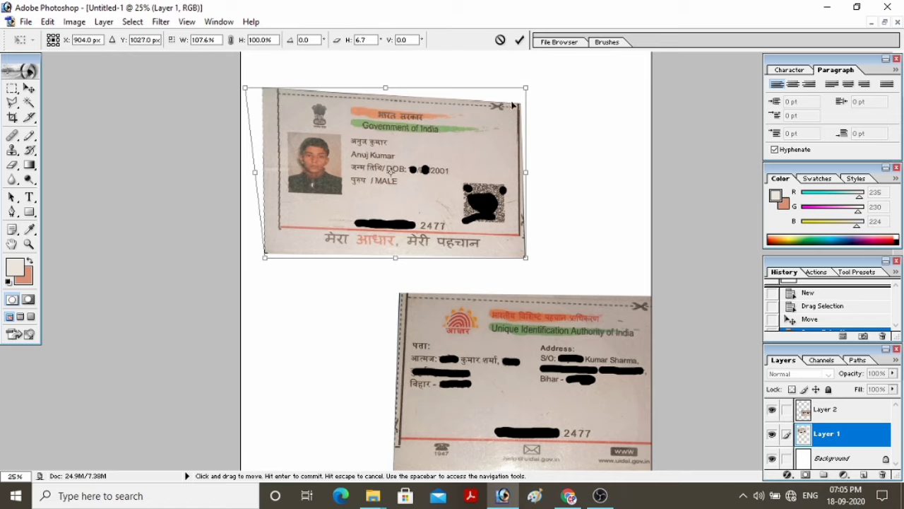
drag(526, 89, 532, 70)
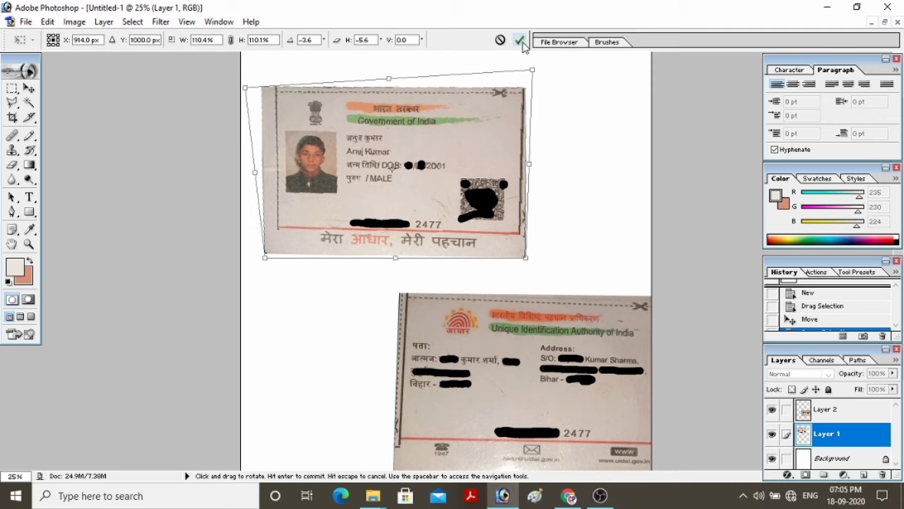
click(523, 44)
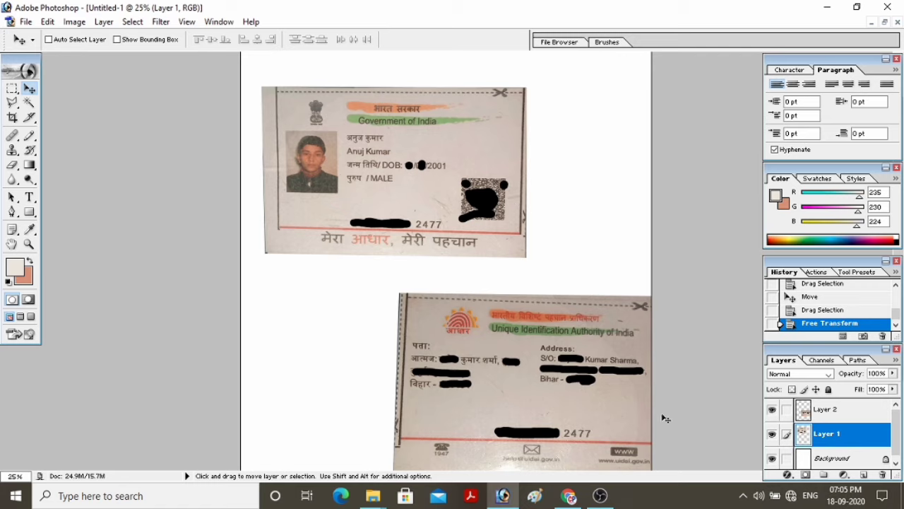
Move Layer 2's back card up under the front card and square its top corners with Free Transform.
click(828, 411)
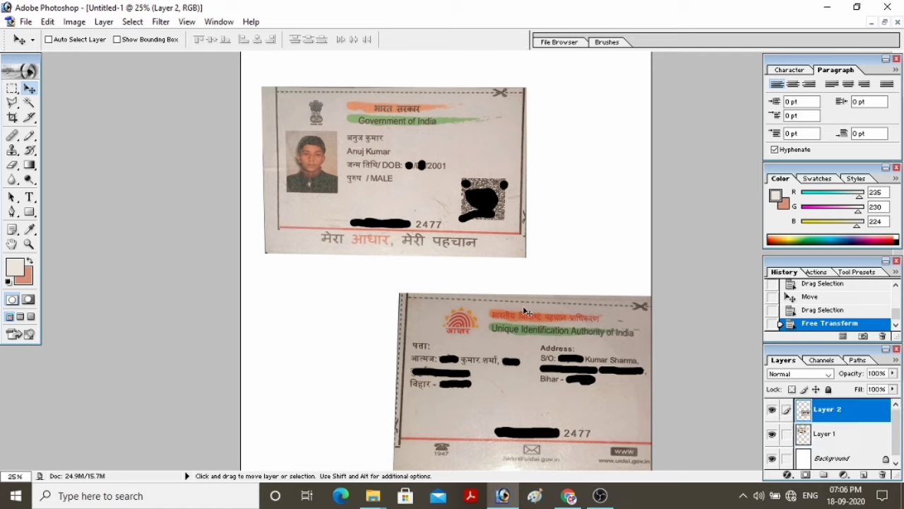
drag(569, 341, 497, 325)
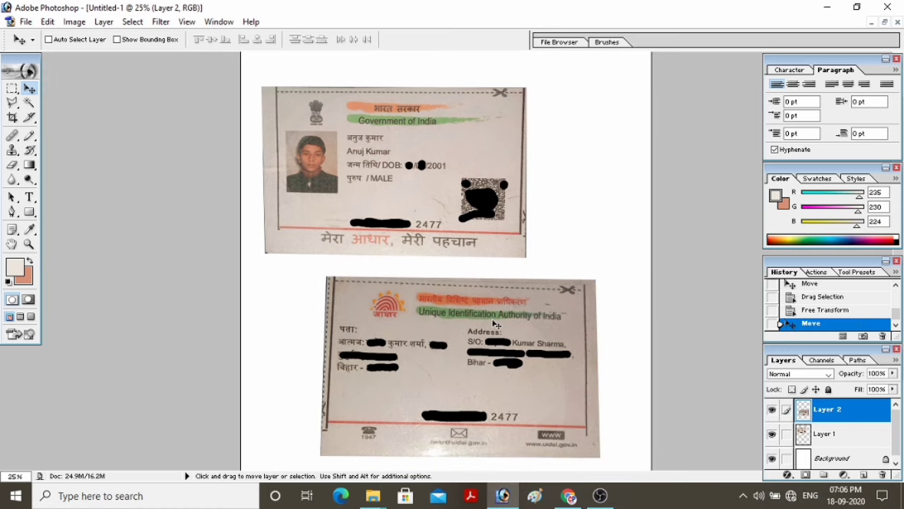
key(ctrl+t)
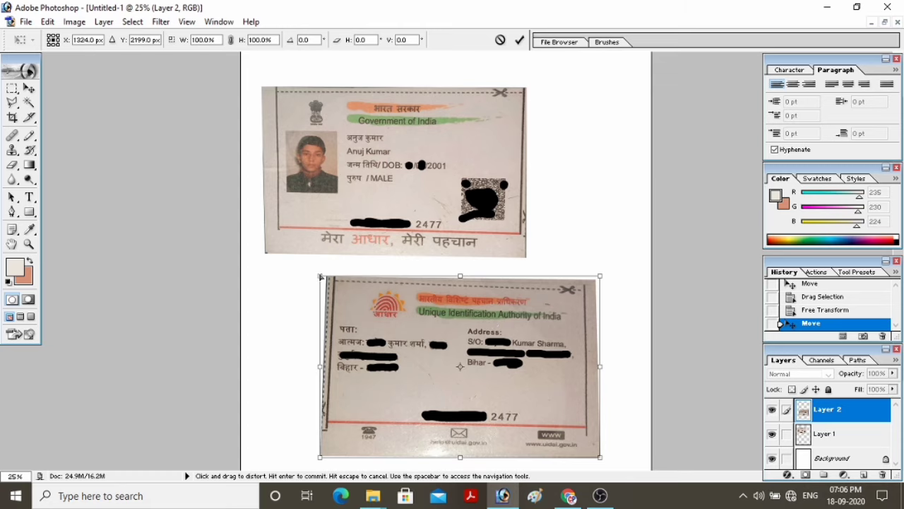
drag(321, 277, 313, 278)
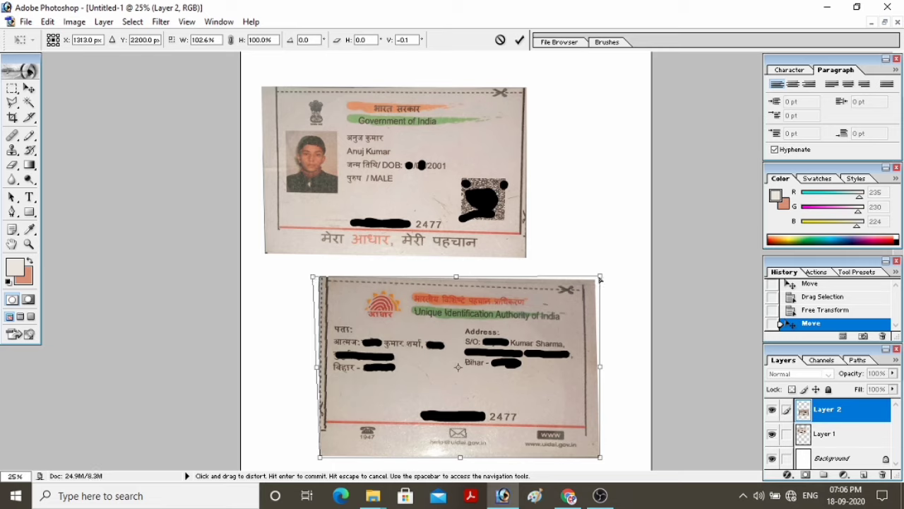
drag(600, 278, 603, 273)
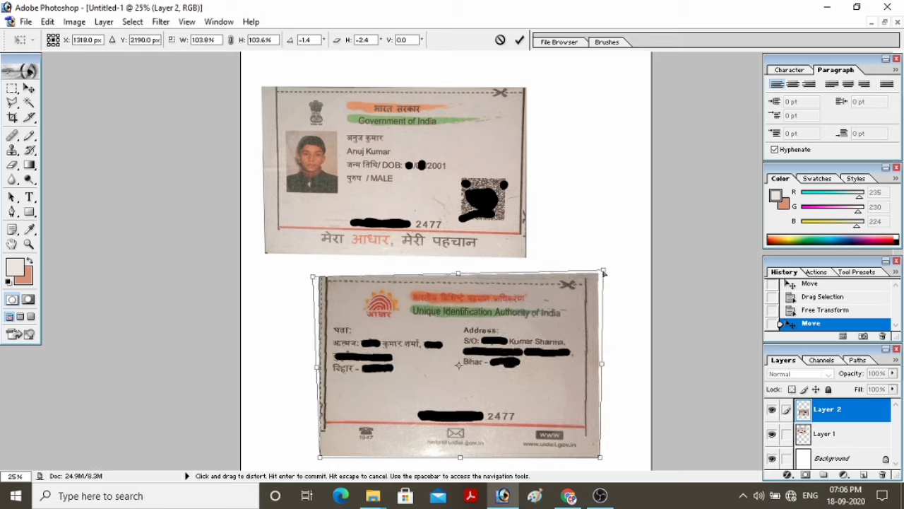
drag(604, 273, 605, 269)
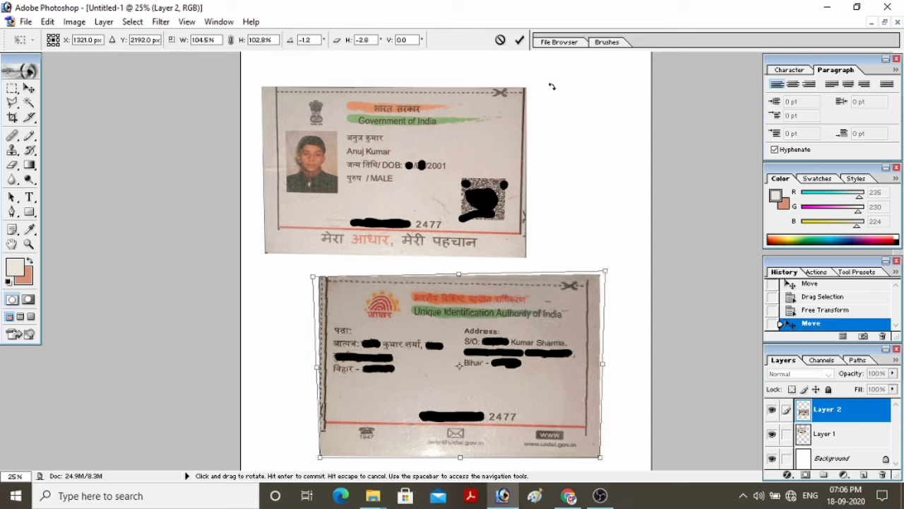
click(524, 40)
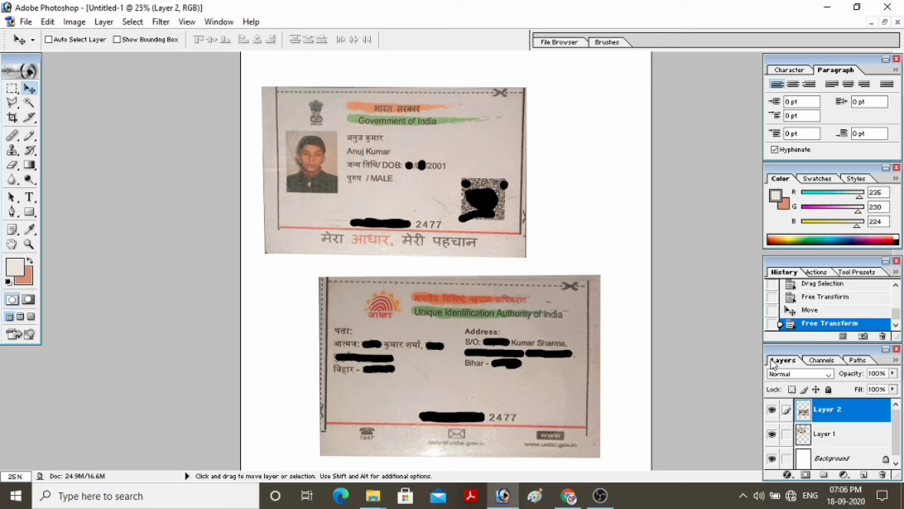
Scale the front card on Layer 1 proportionally to about 60.5% and commit.
click(830, 436)
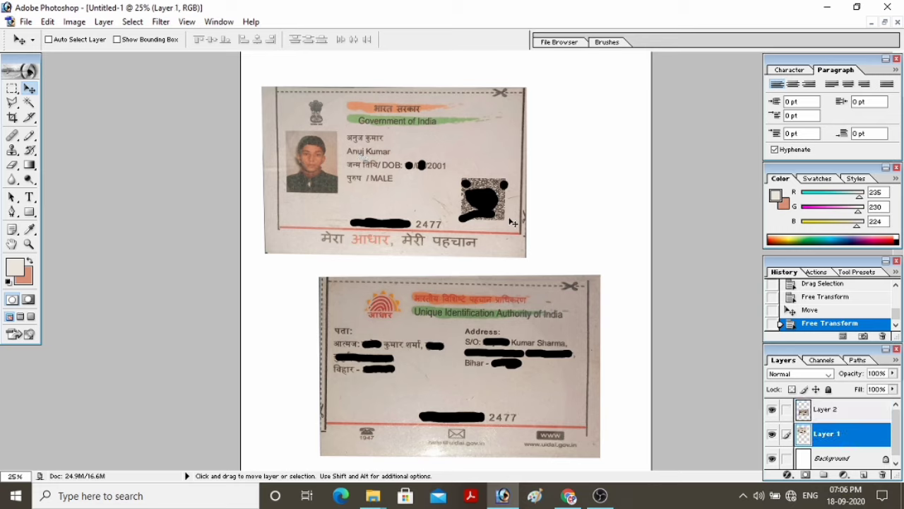
key(ctrl+t)
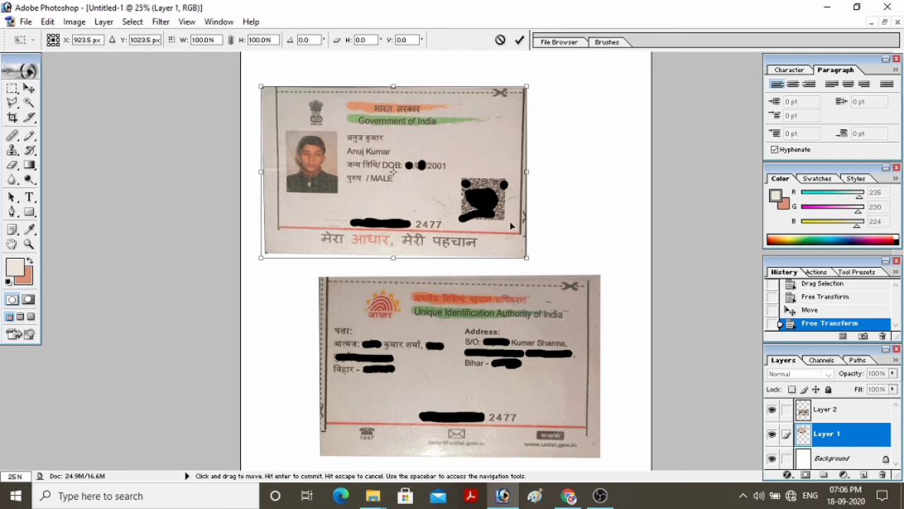
key(shift)
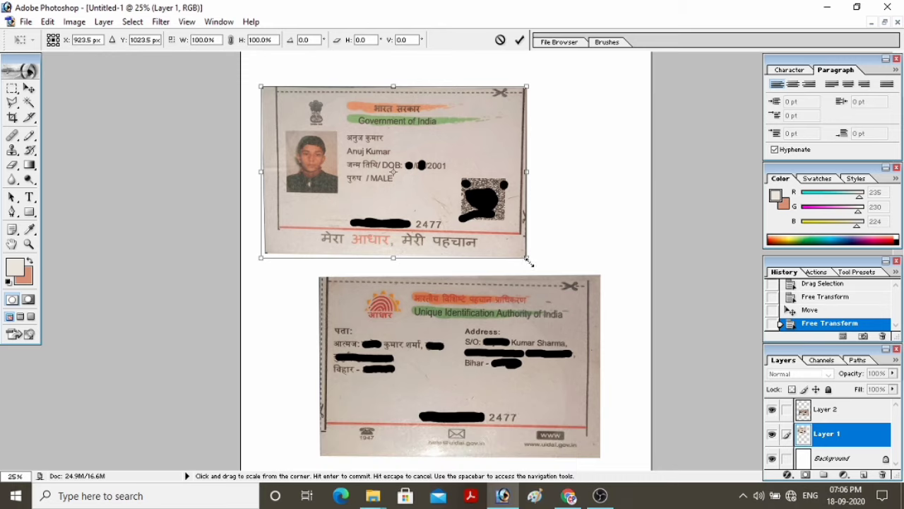
drag(529, 260, 448, 144)
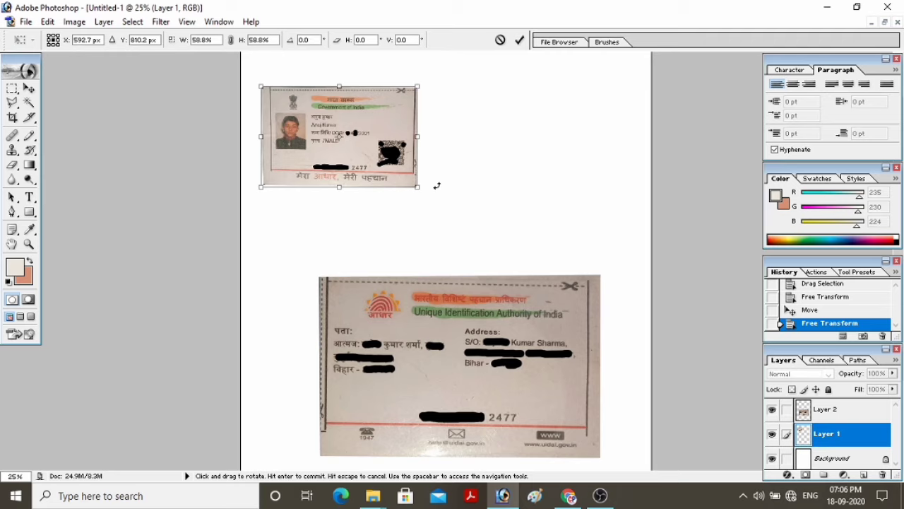
drag(419, 189, 418, 186)
click(521, 41)
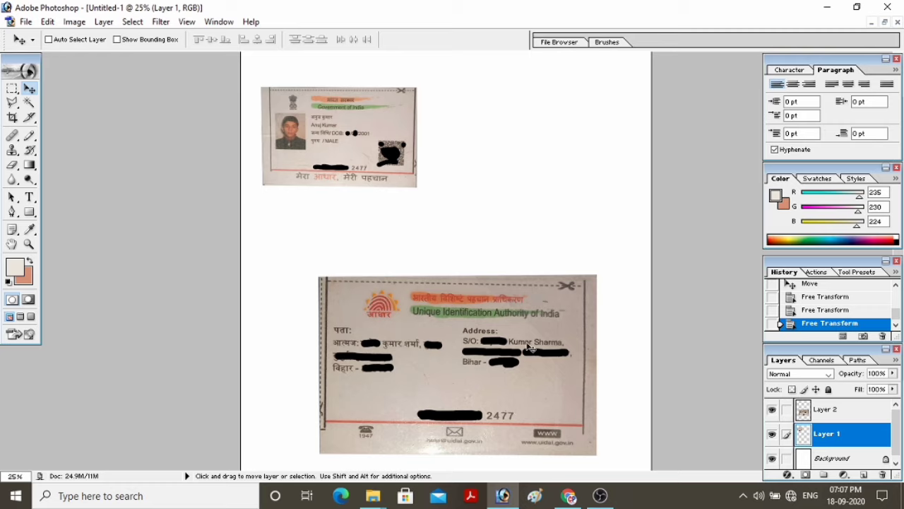
Move the back card on Layer 2 beside the front card and scale it to about 68.7%.
click(831, 414)
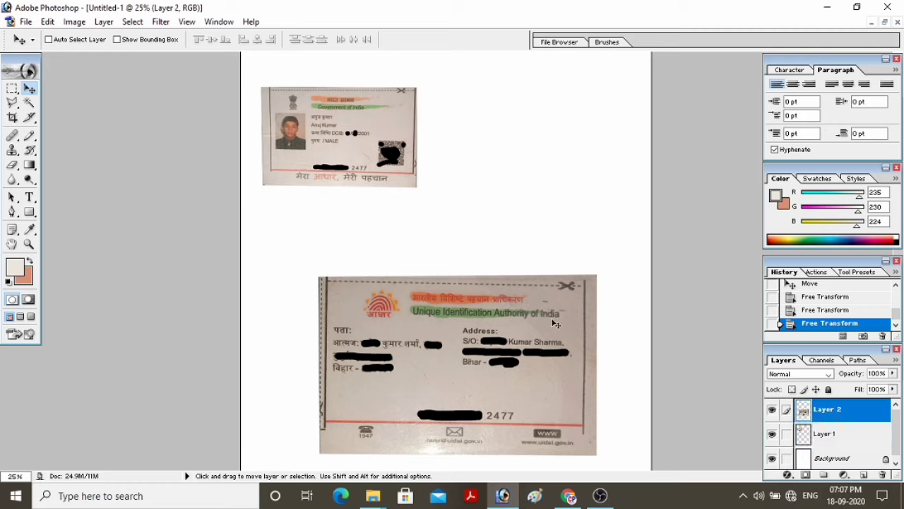
key(ctrl+t)
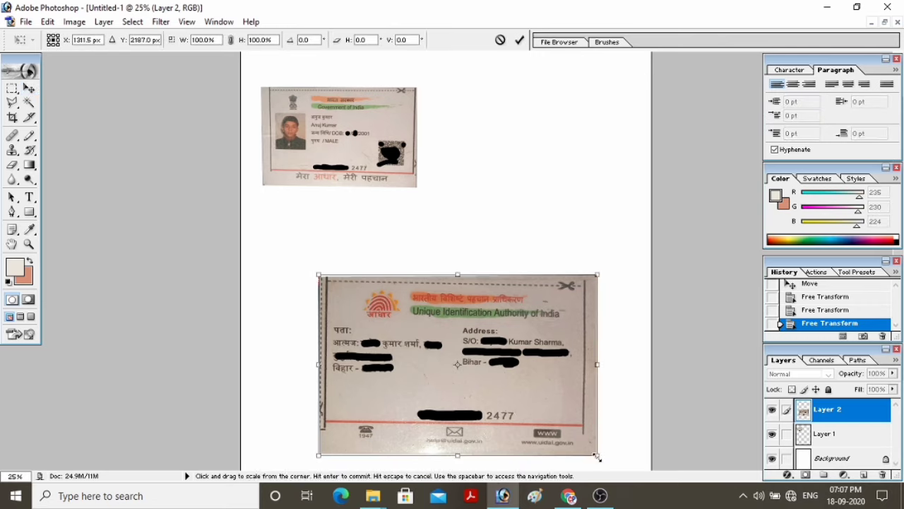
drag(597, 456, 484, 366)
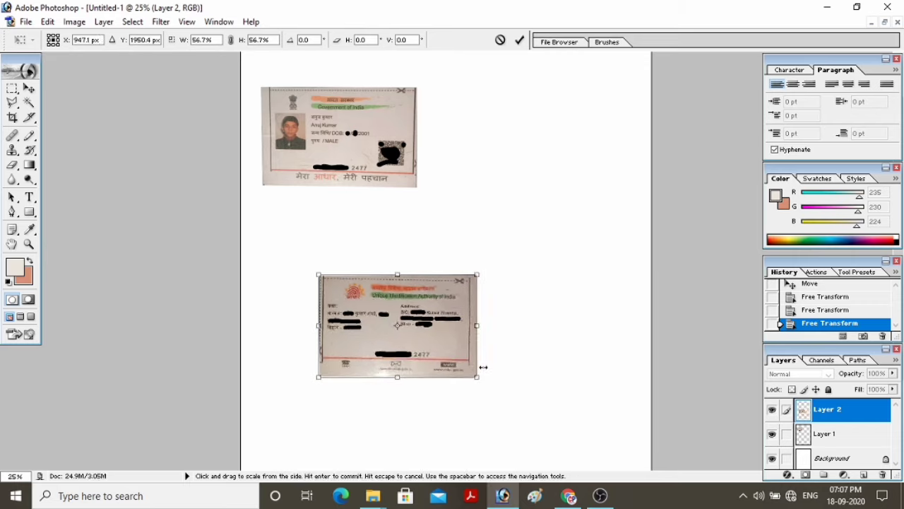
mouse_move(439, 334)
mouse_down()
mouse_move(527, 174)
mouse_move(565, 153)
mouse_up()
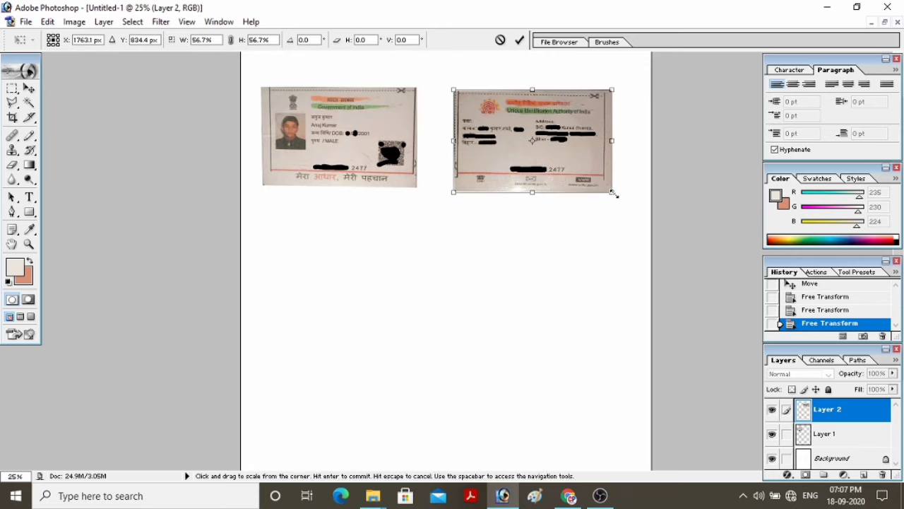
drag(614, 195, 641, 226)
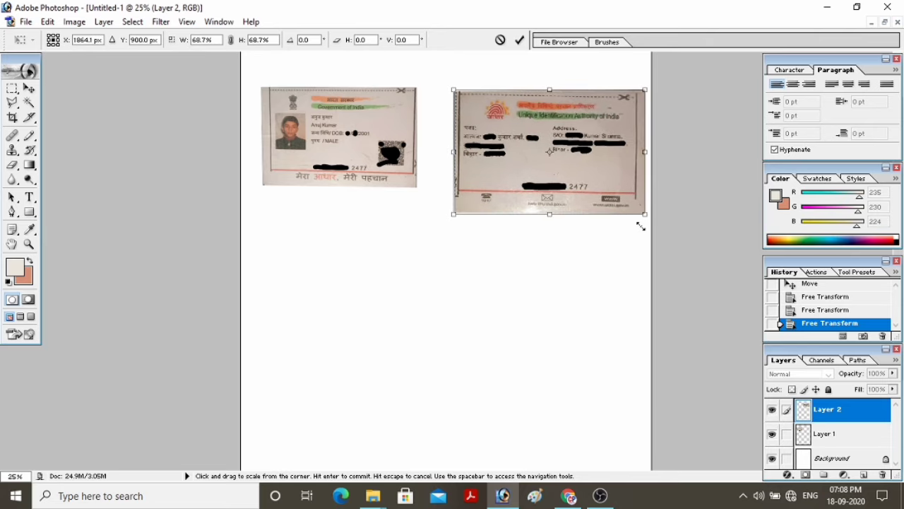
click(520, 40)
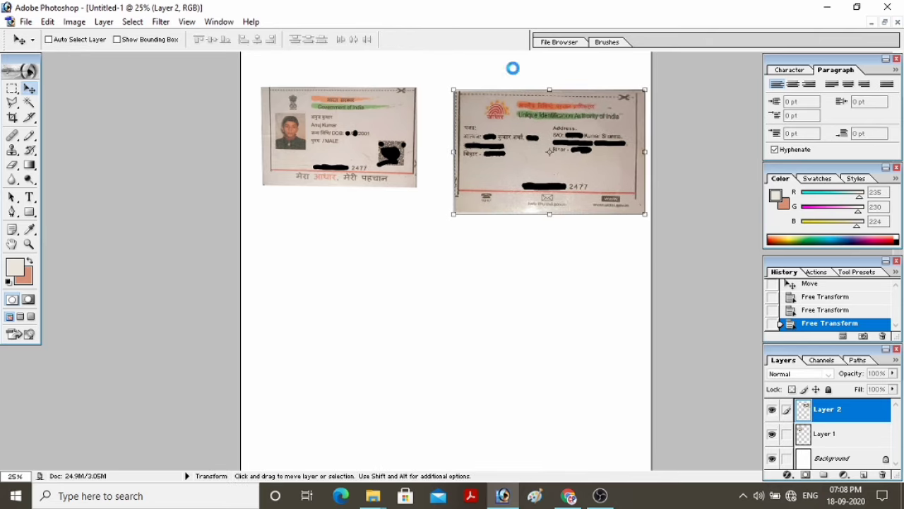
Scale the front card to 122%, place it left of the back card, and shift both lower.
click(833, 442)
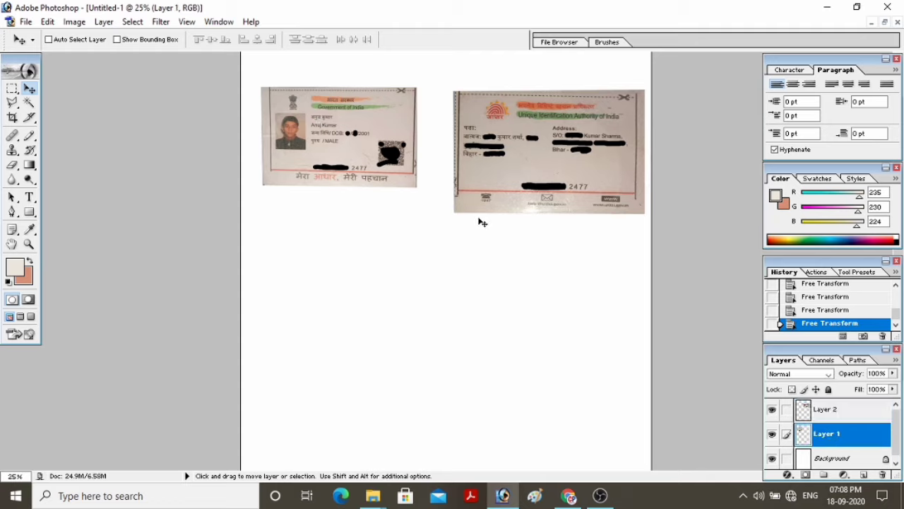
key(ctrl+t)
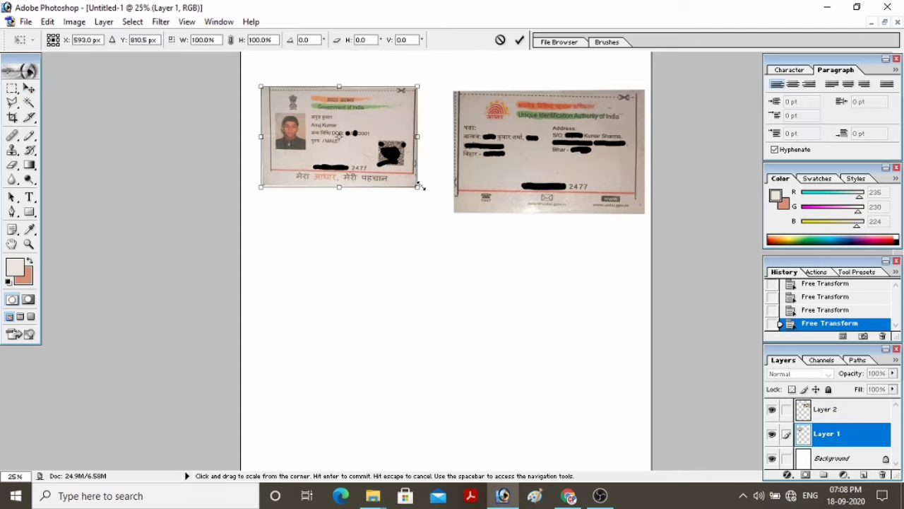
drag(419, 187, 445, 220)
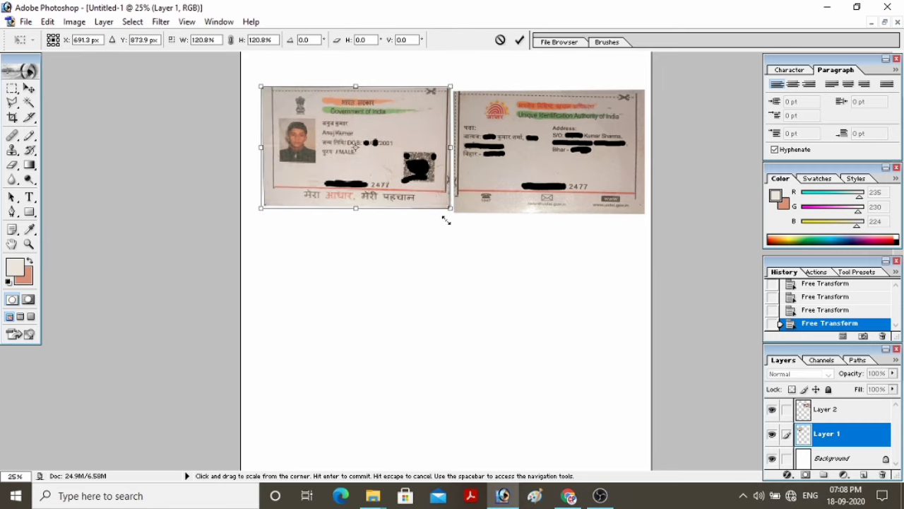
drag(445, 219, 448, 221)
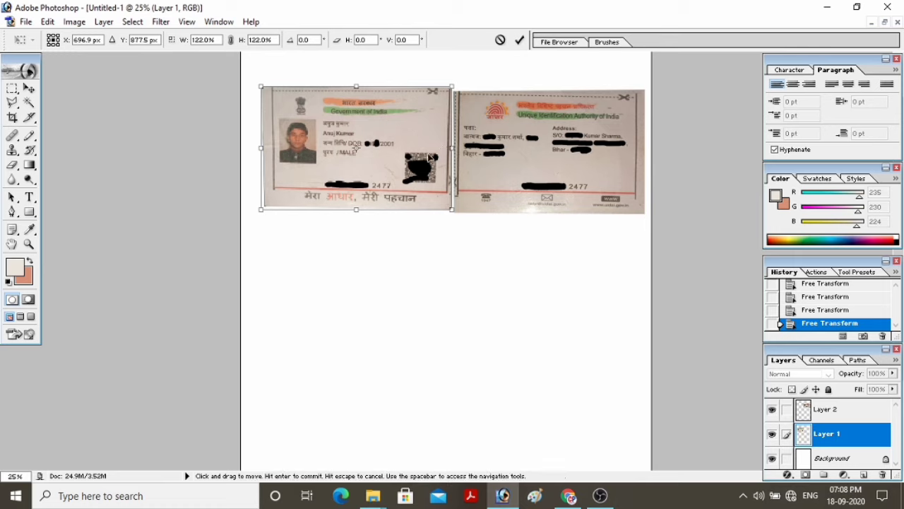
drag(427, 152, 418, 156)
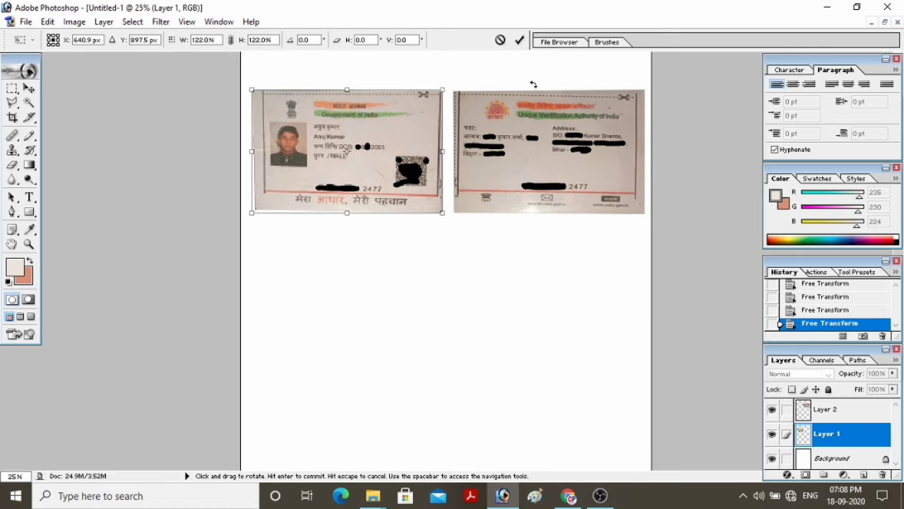
click(520, 41)
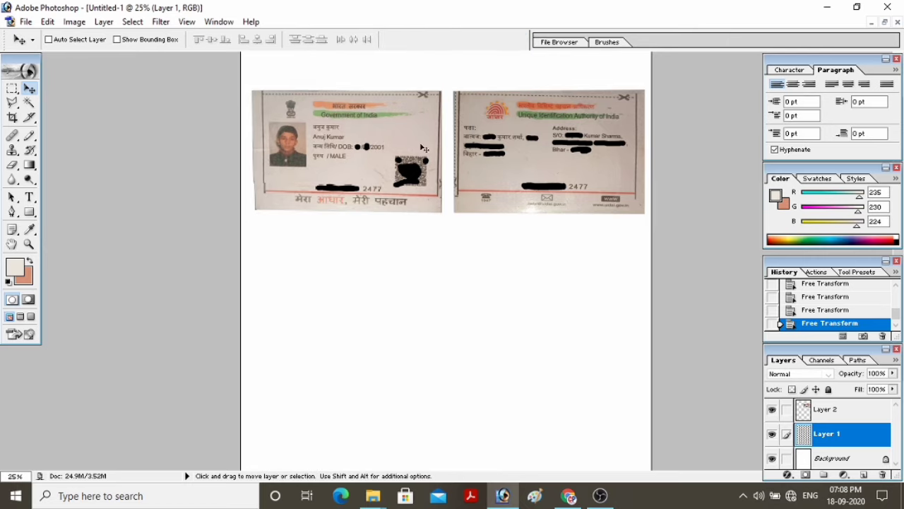
mouse_move(500, 170)
mouse_down()
mouse_move(440, 226)
mouse_move(382, 230)
mouse_up()
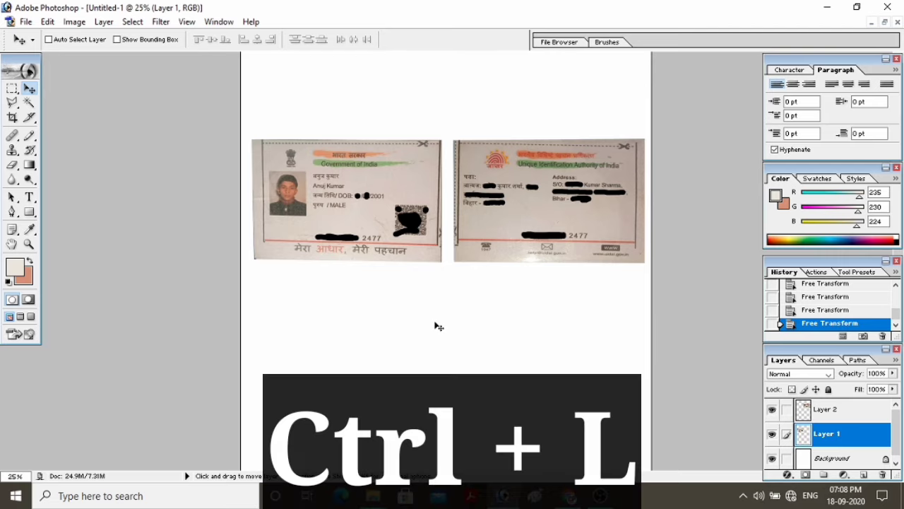
Apply Levels with input values 70, 1.00, 221 to the front card on Layer 1.
key(ctrl+l)
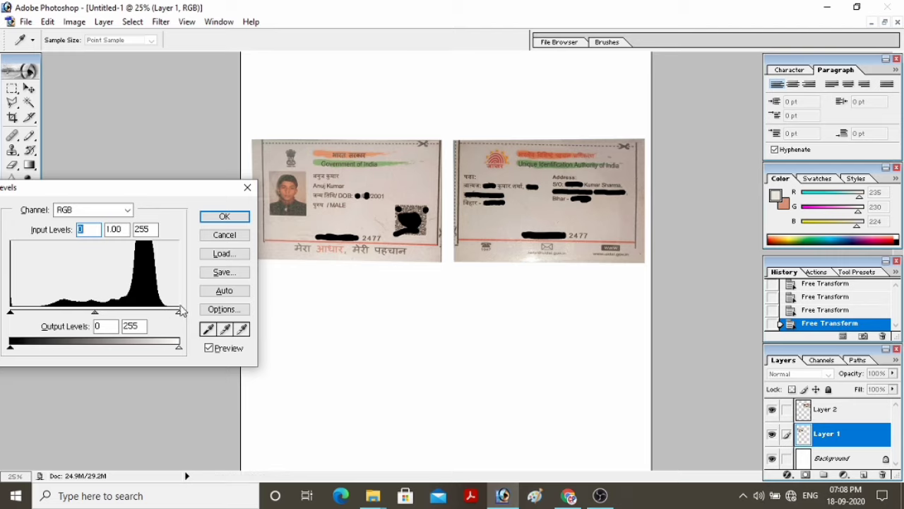
drag(179, 313, 167, 316)
drag(163, 317, 160, 317)
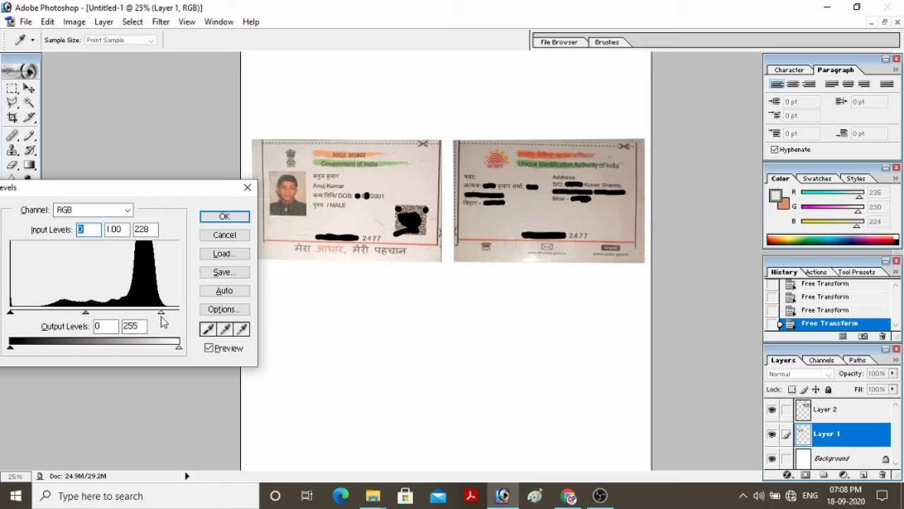
drag(10, 313, 57, 317)
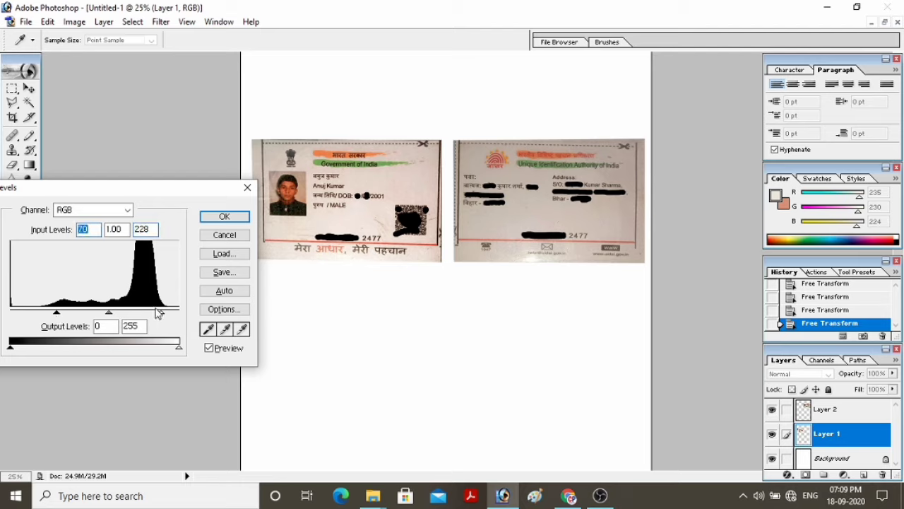
drag(163, 318, 154, 317)
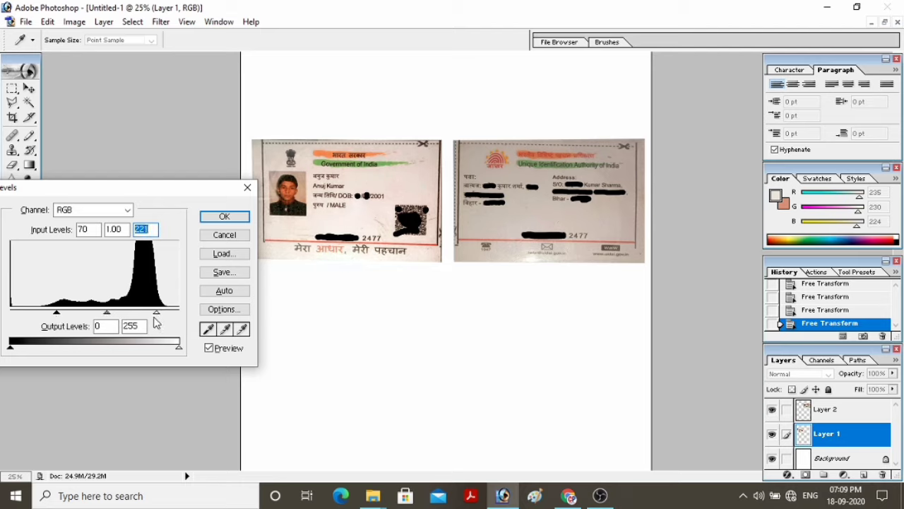
click(223, 216)
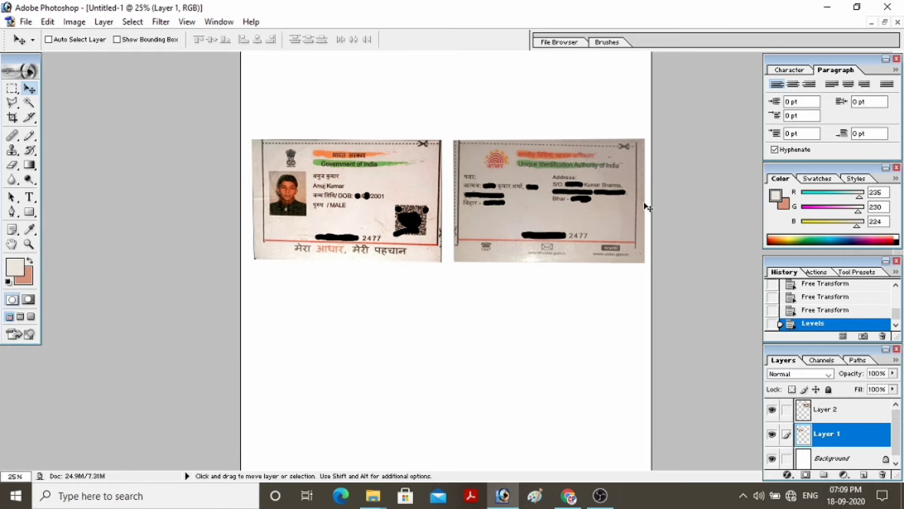
On Layer 2, apply Levels with input values 41, 1.00, 202 to the back card.
click(825, 411)
key(ctrl+l)
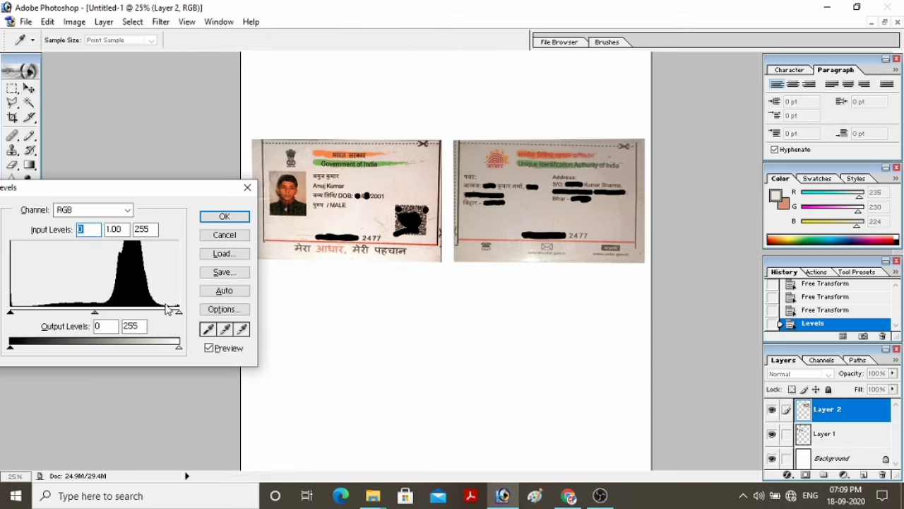
drag(179, 312, 143, 312)
click(144, 318)
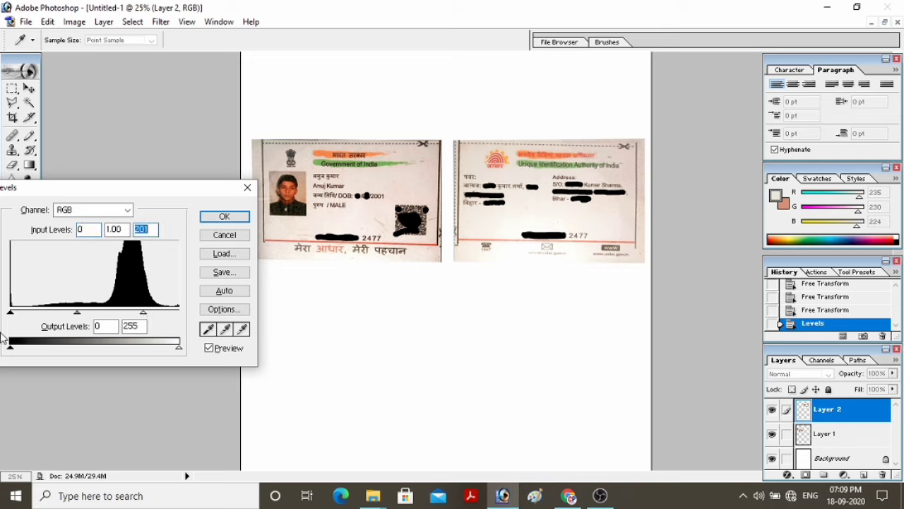
drag(10, 311, 37, 311)
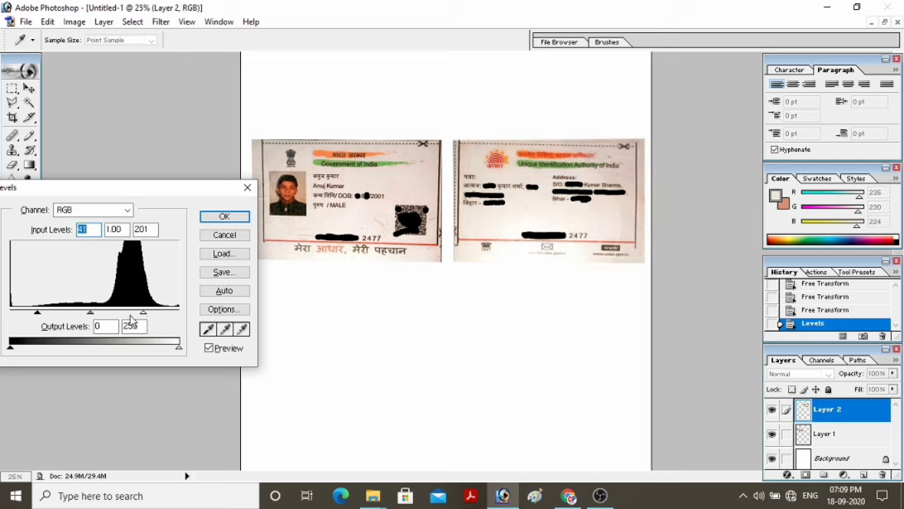
drag(144, 316, 144, 316)
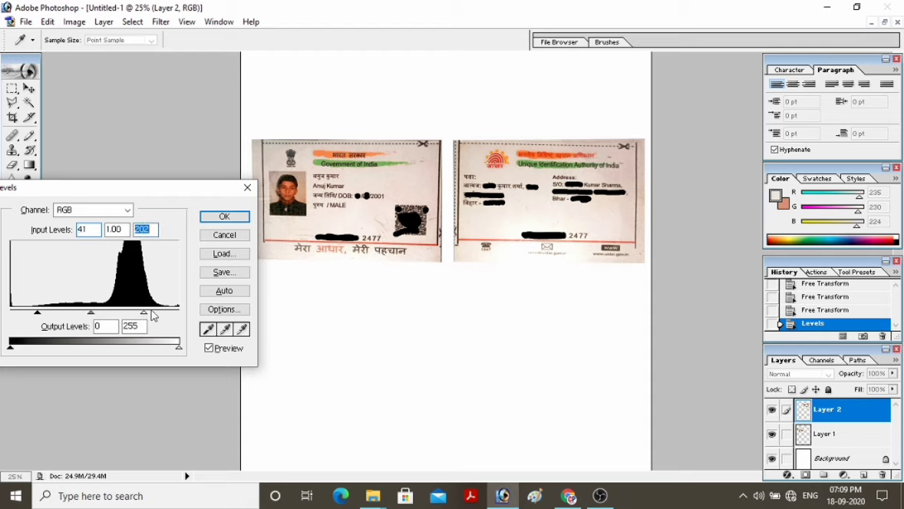
click(239, 216)
key(v)
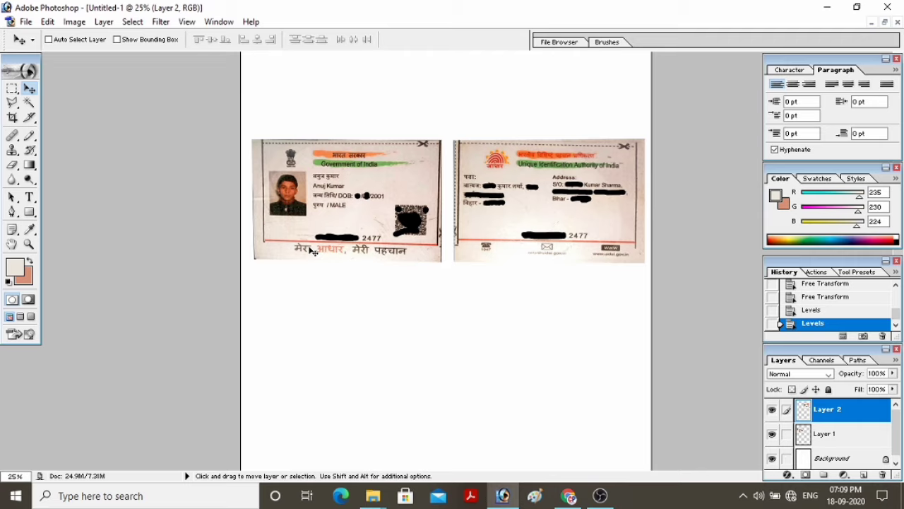
key(ctrl+m)
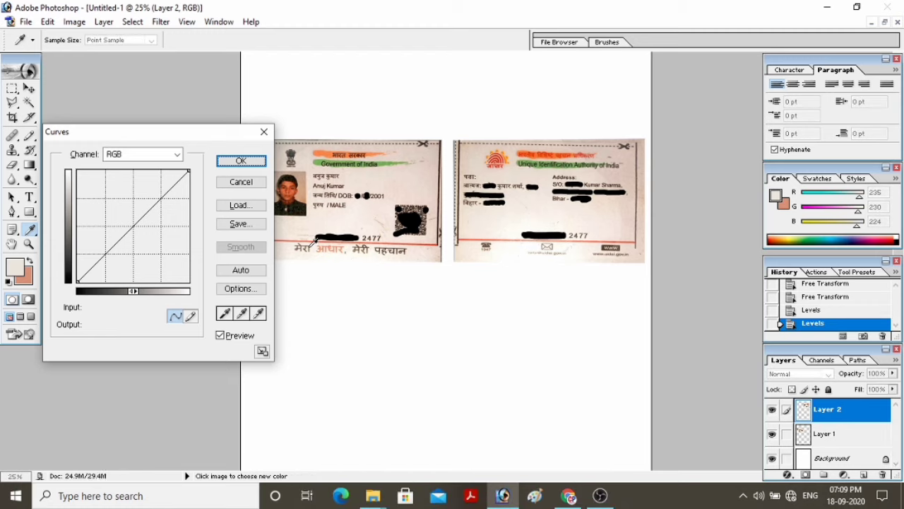
Apply an S-curve to the back card, raising the highlights and lowering the shadows.
drag(191, 134, 180, 219)
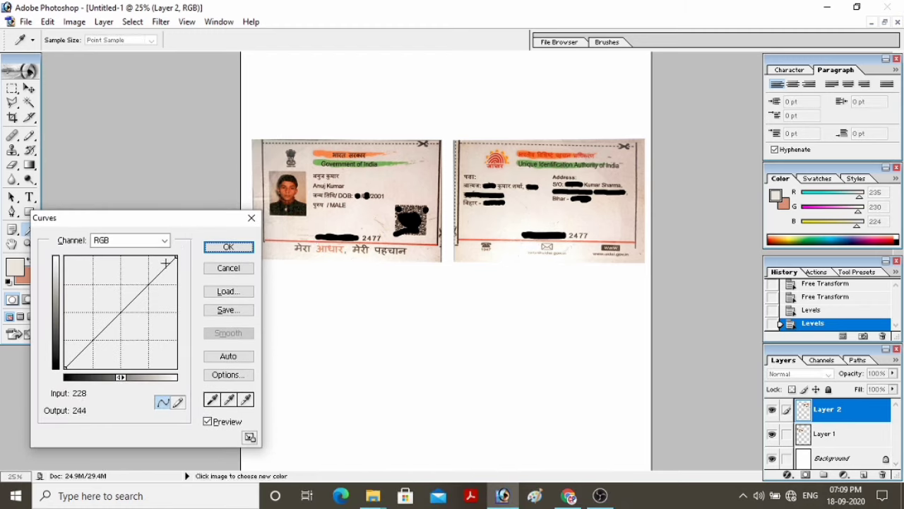
drag(161, 269, 157, 269)
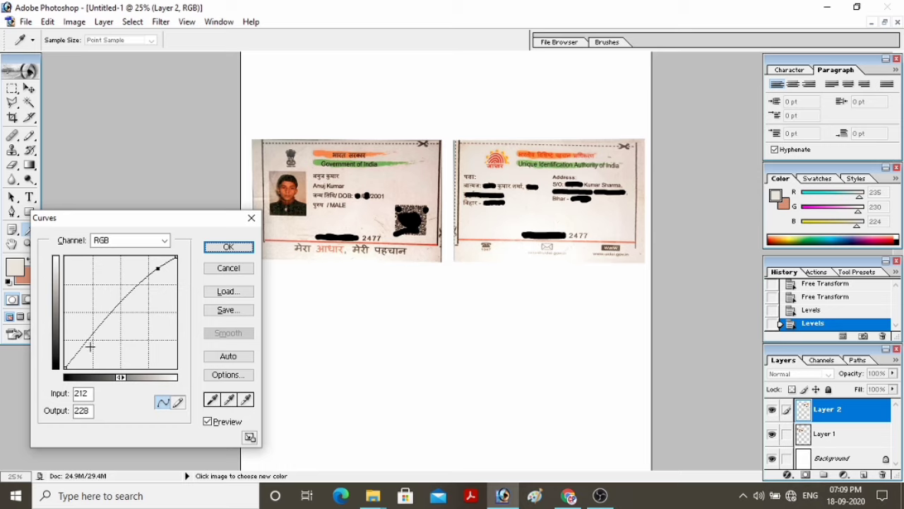
drag(85, 346, 89, 349)
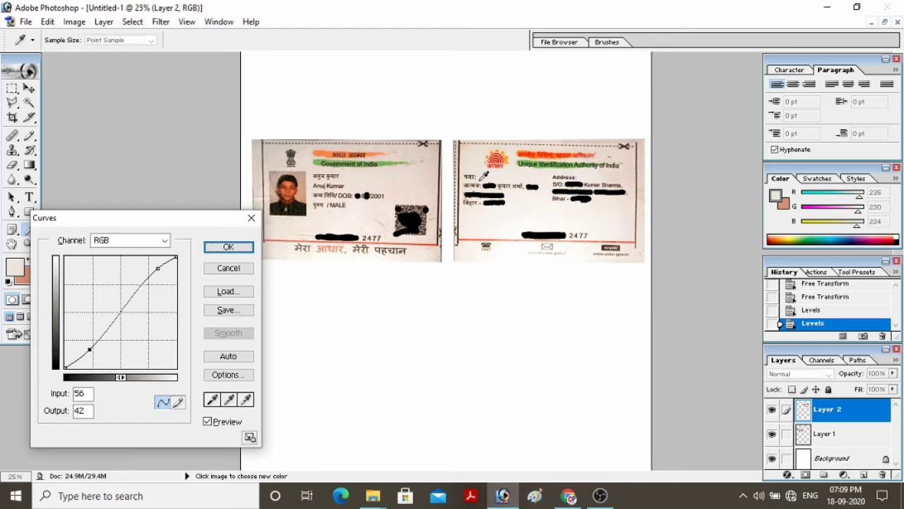
click(229, 247)
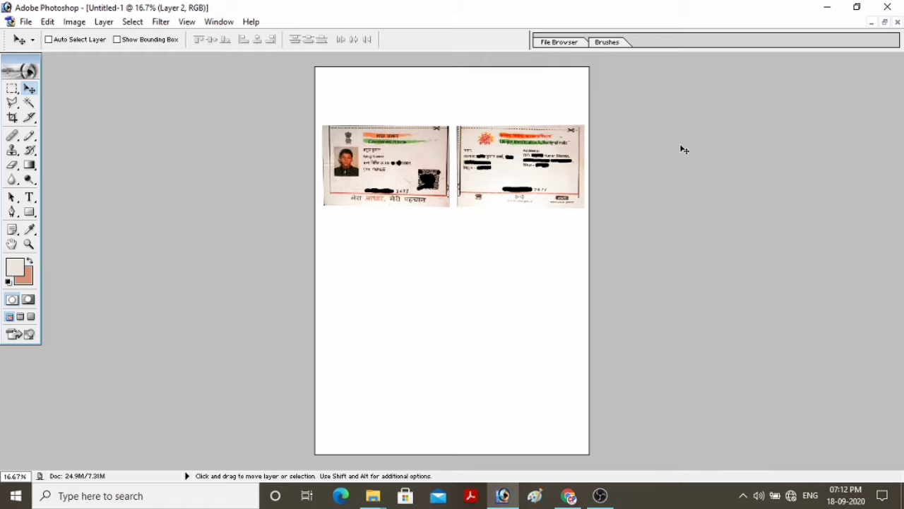
key(ctrl+alt+p)
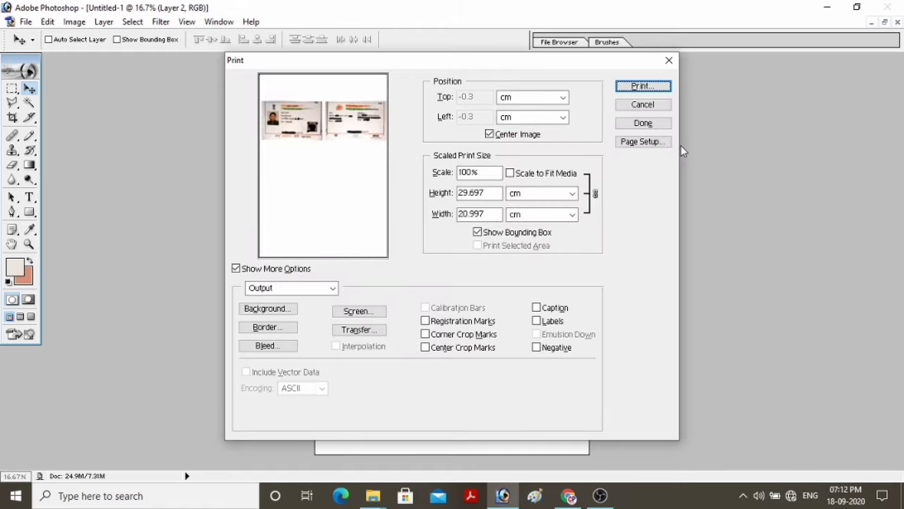
click(669, 61)
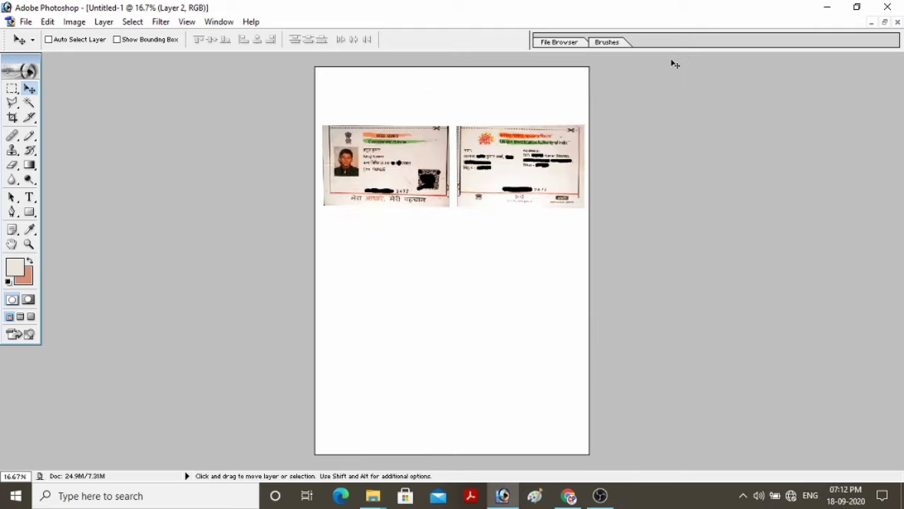